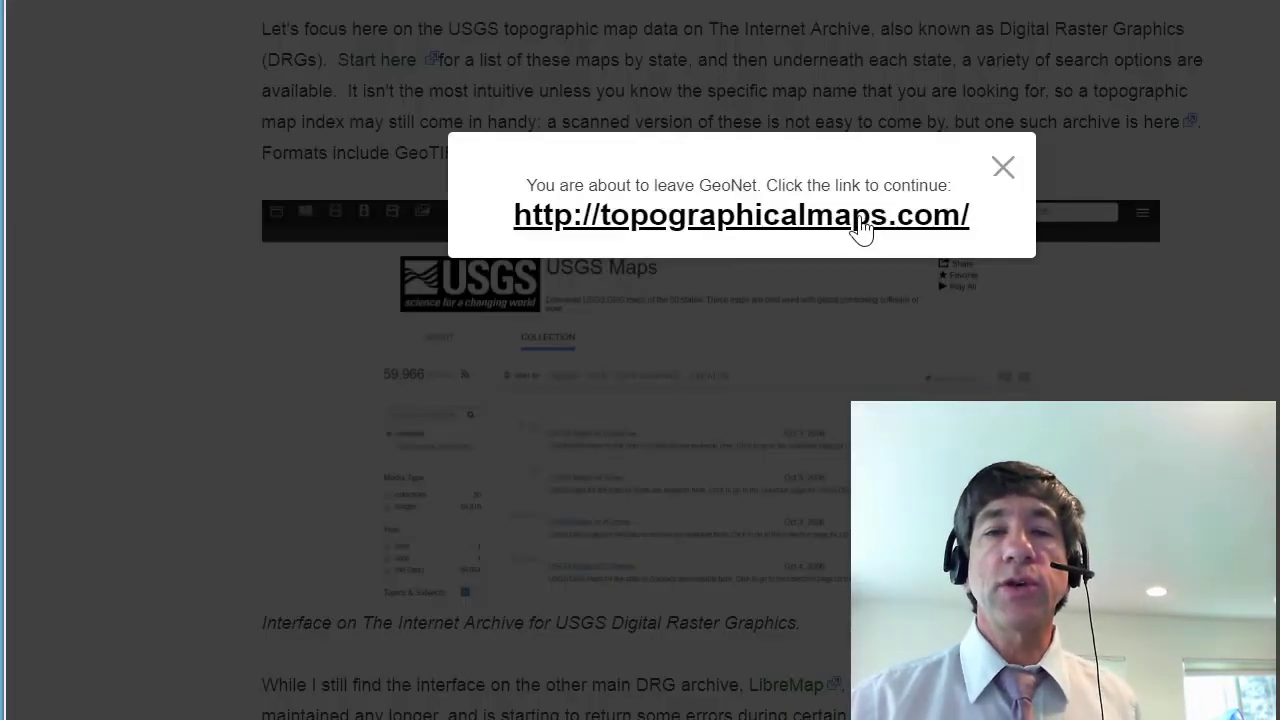
# Open topographicalmaps.com and browse Iowa's 1:250K index map and its list of topographic sheets
pyautogui.click(860, 218)
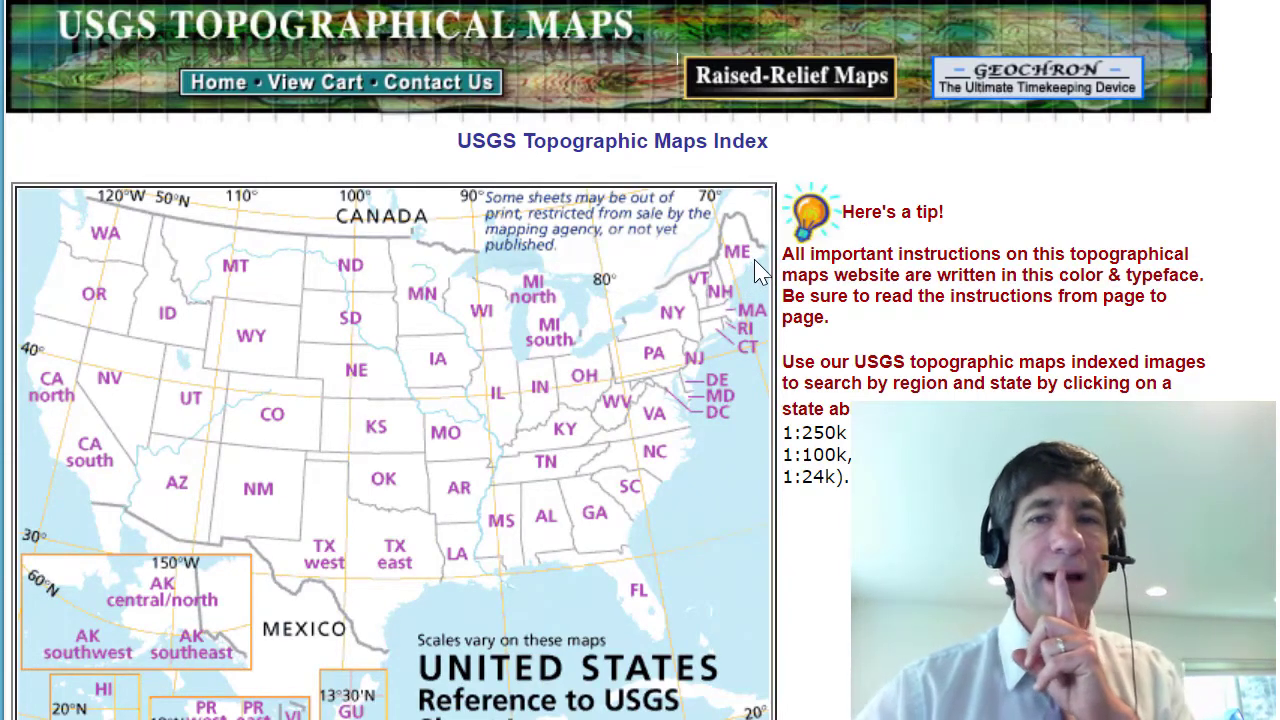
pyautogui.click(470, 372)
pyautogui.scroll(-4, 608, 437)
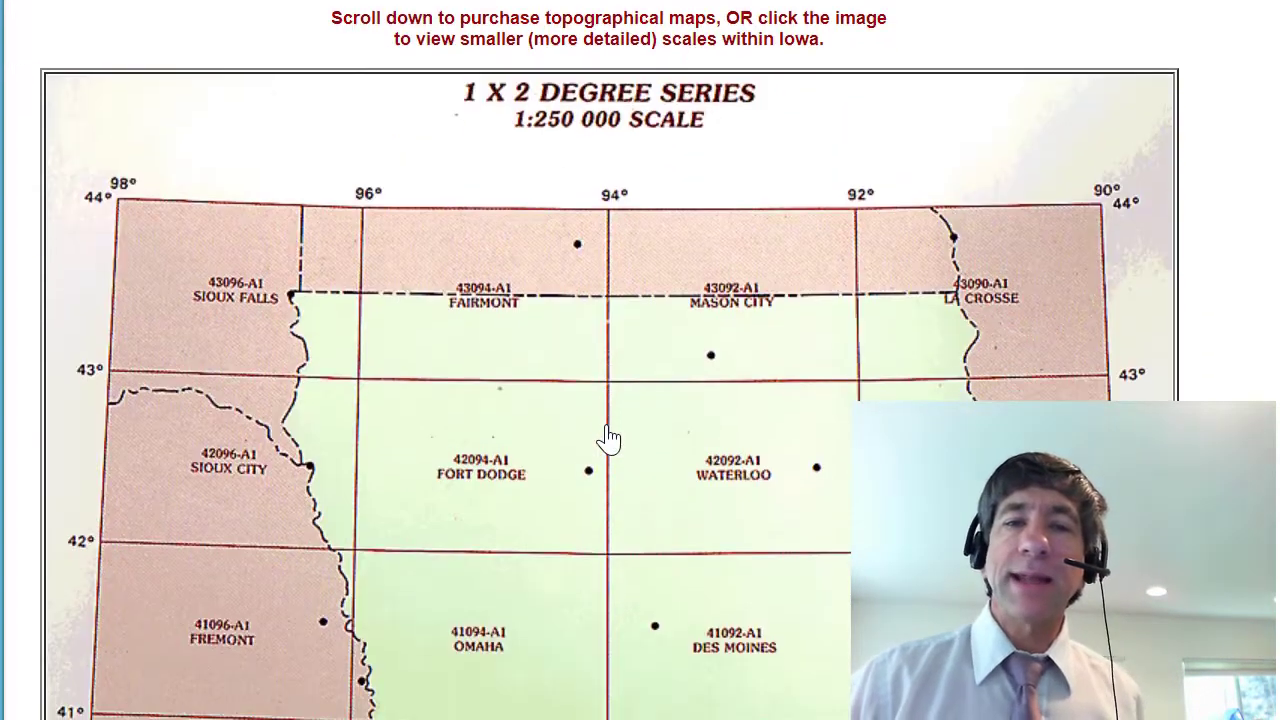
pyautogui.scroll(3, 608, 436)
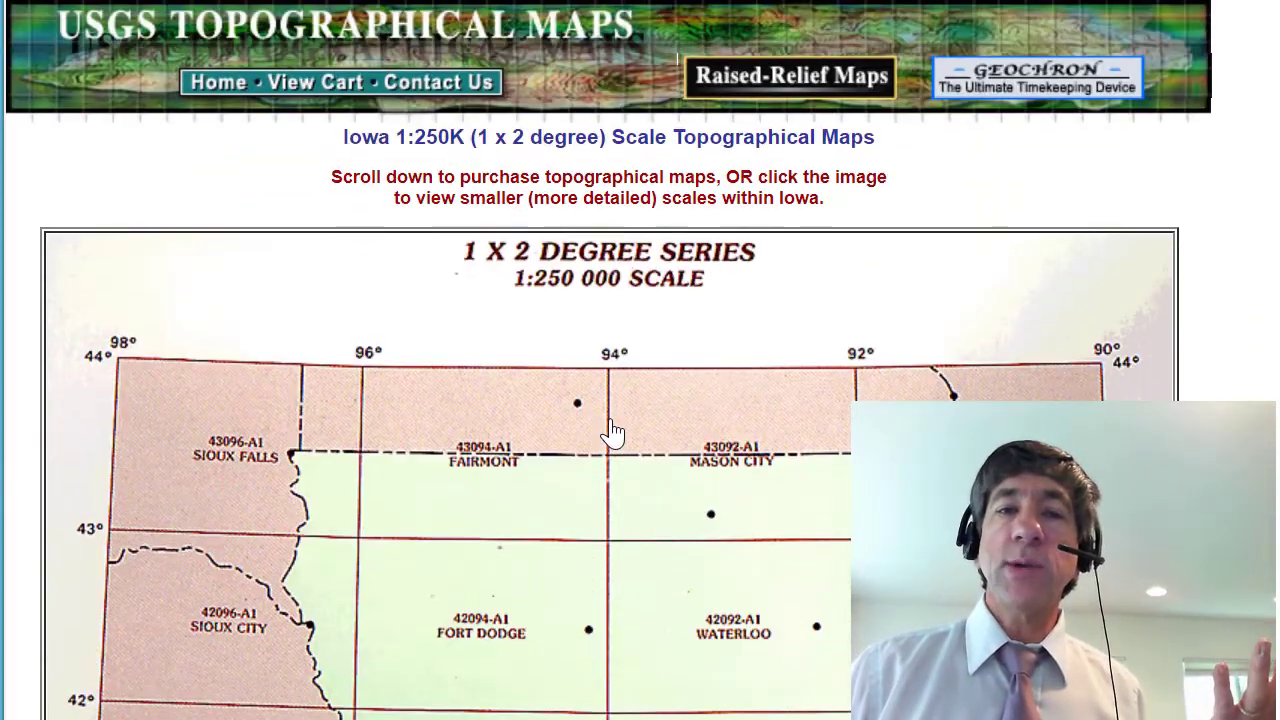
pyautogui.scroll(-3, 610, 434)
pyautogui.scroll(-8, 614, 430)
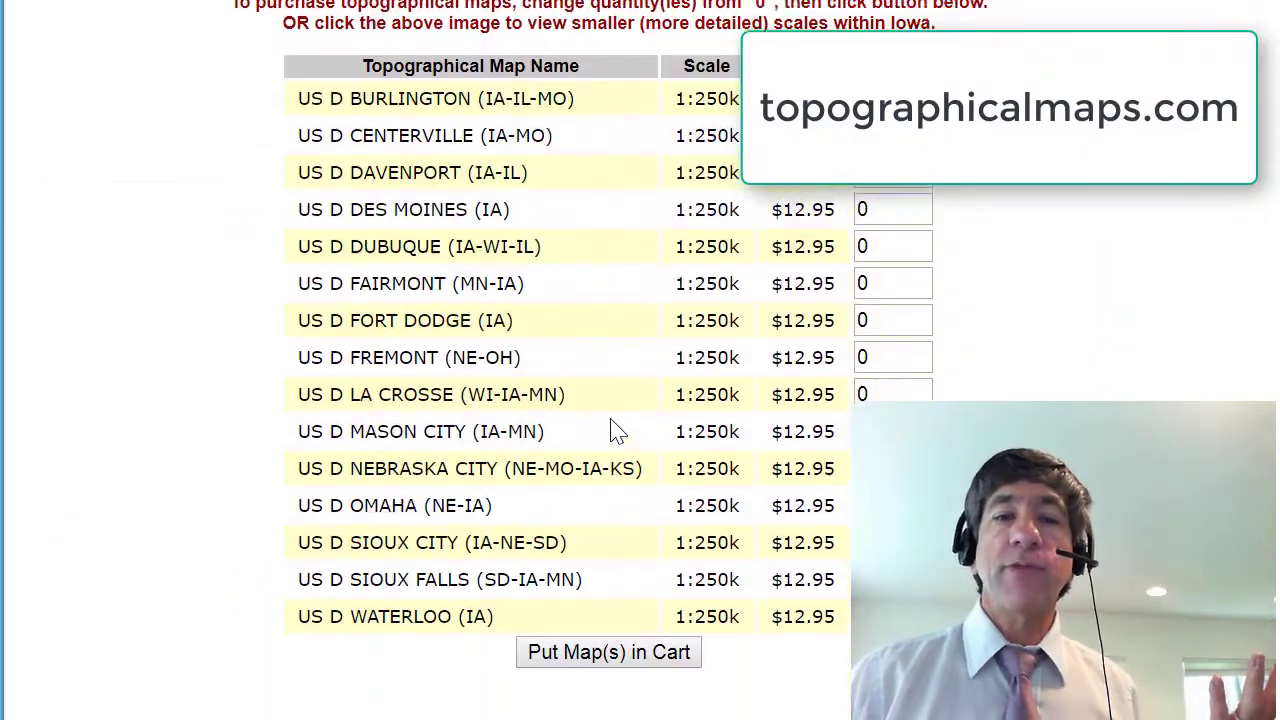
pyautogui.scroll(8, 610, 425)
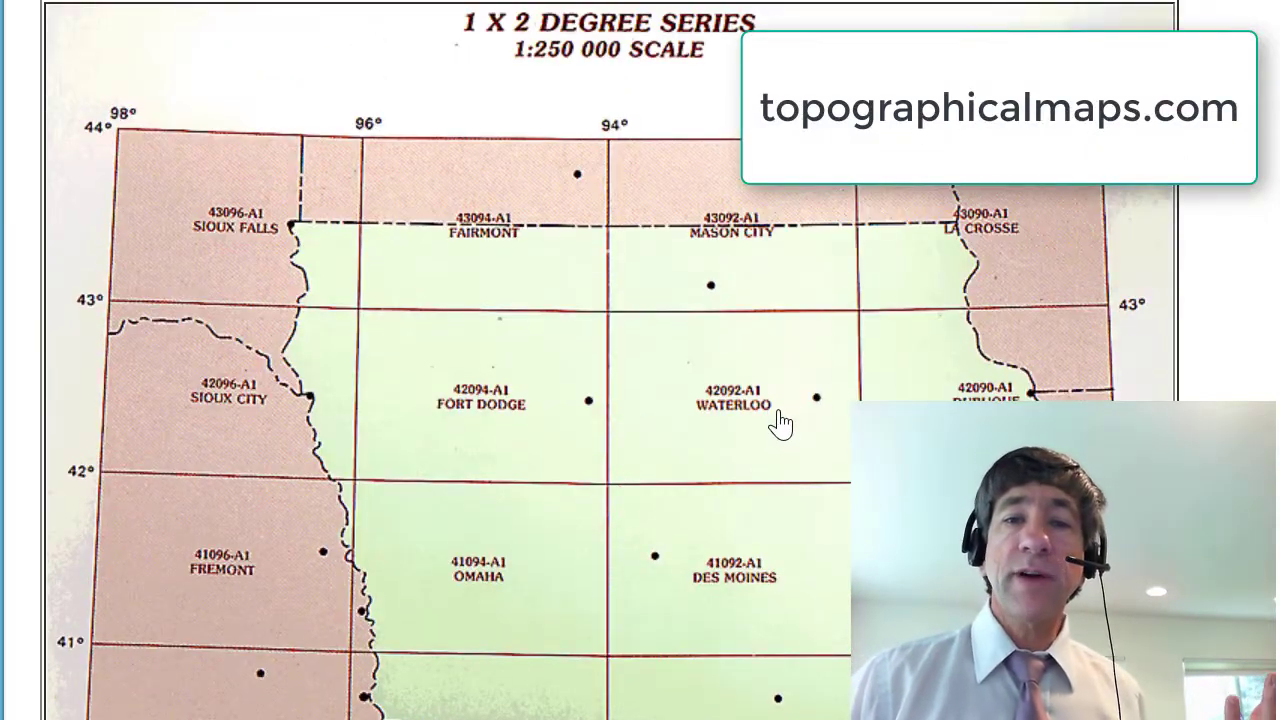
# Open Iowa's more detailed 1:100K index and select the Marshalltown cell on it
pyautogui.click(762, 416)
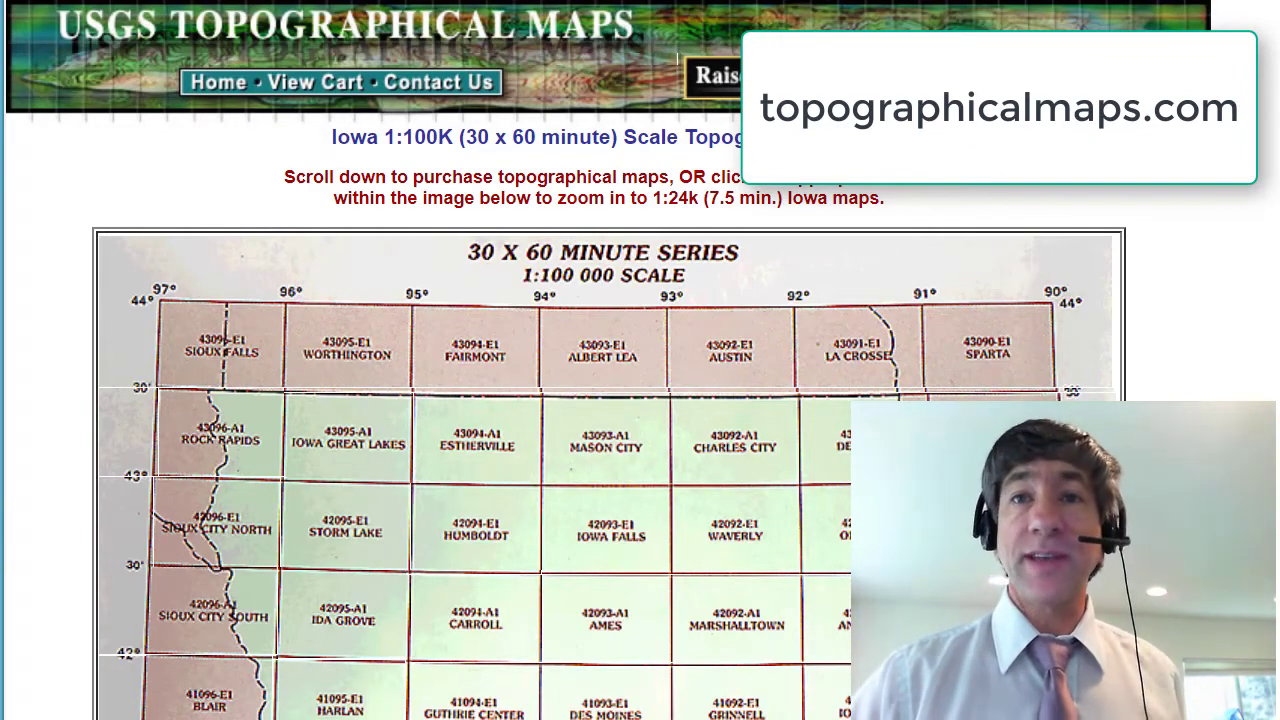
pyautogui.scroll(-3, 610, 425)
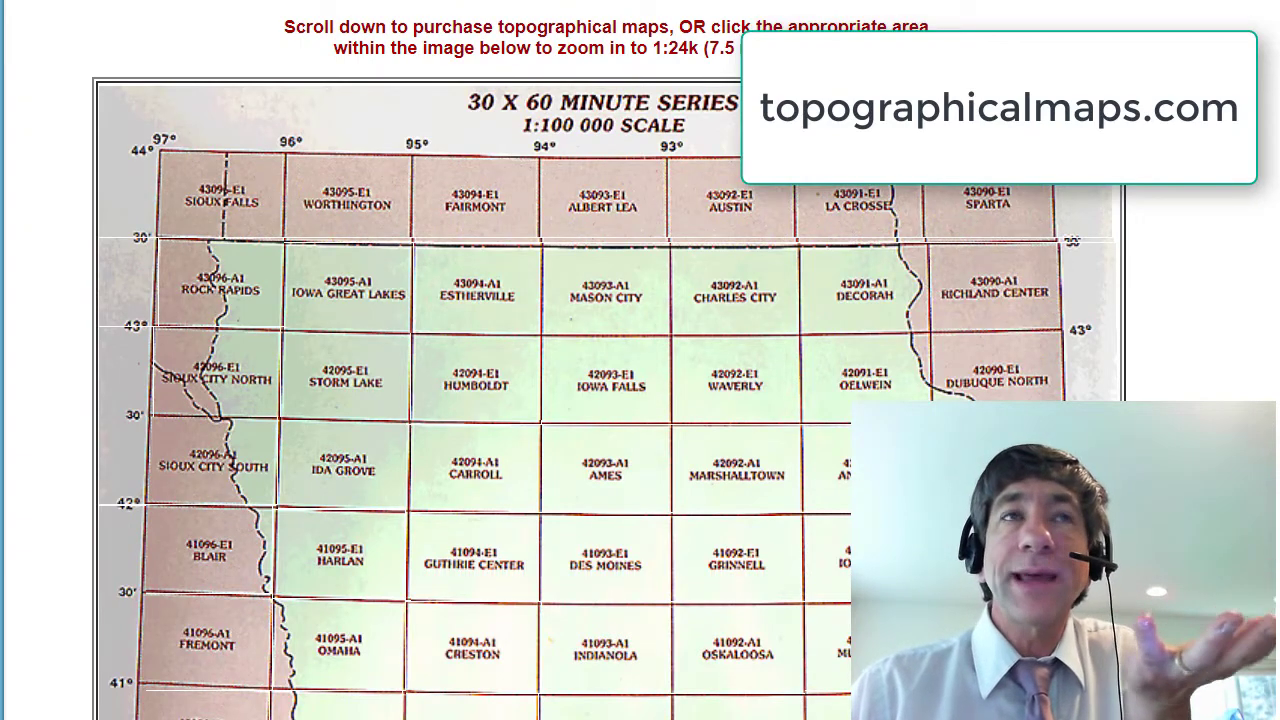
pyautogui.scroll(-3, 886, 357)
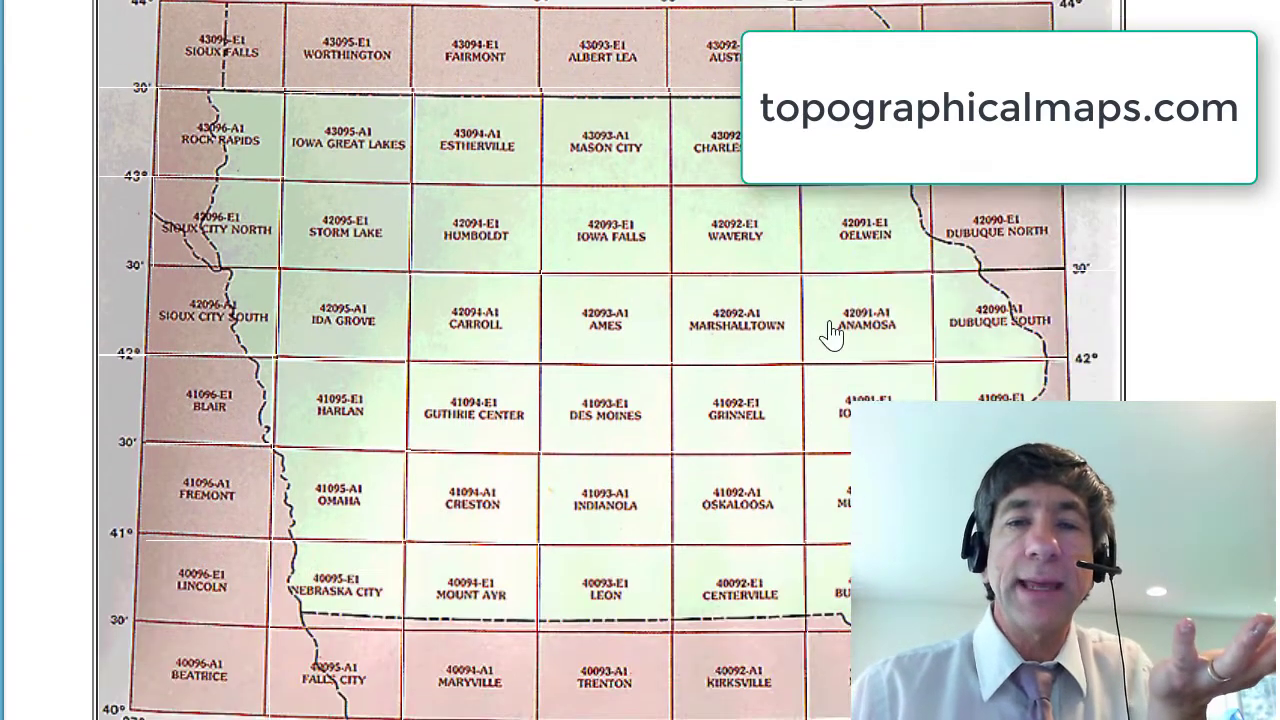
pyautogui.click(728, 318)
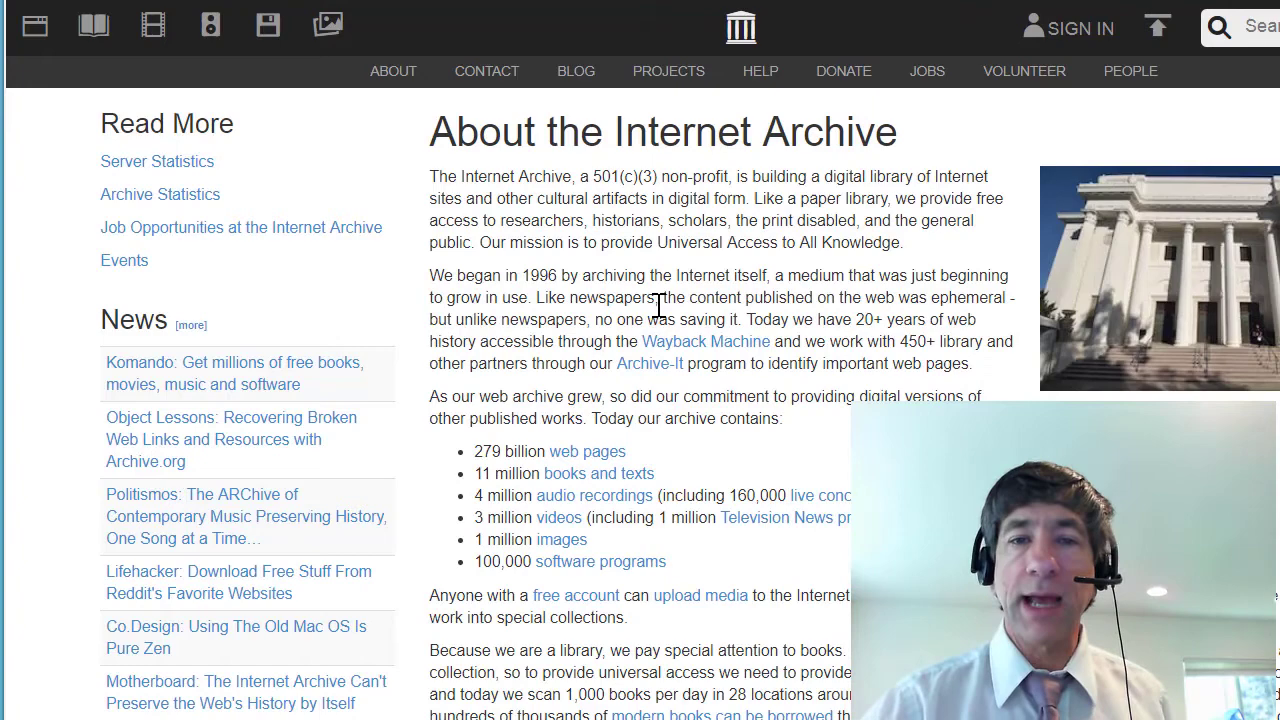
# In the Internet Archive's USGS Maps collection, open the Colorado maps and the item Map of Colorado 39.750N 102.625W
pyautogui.scroll(-1, 658, 307)
pyautogui.scroll(1, 658, 307)
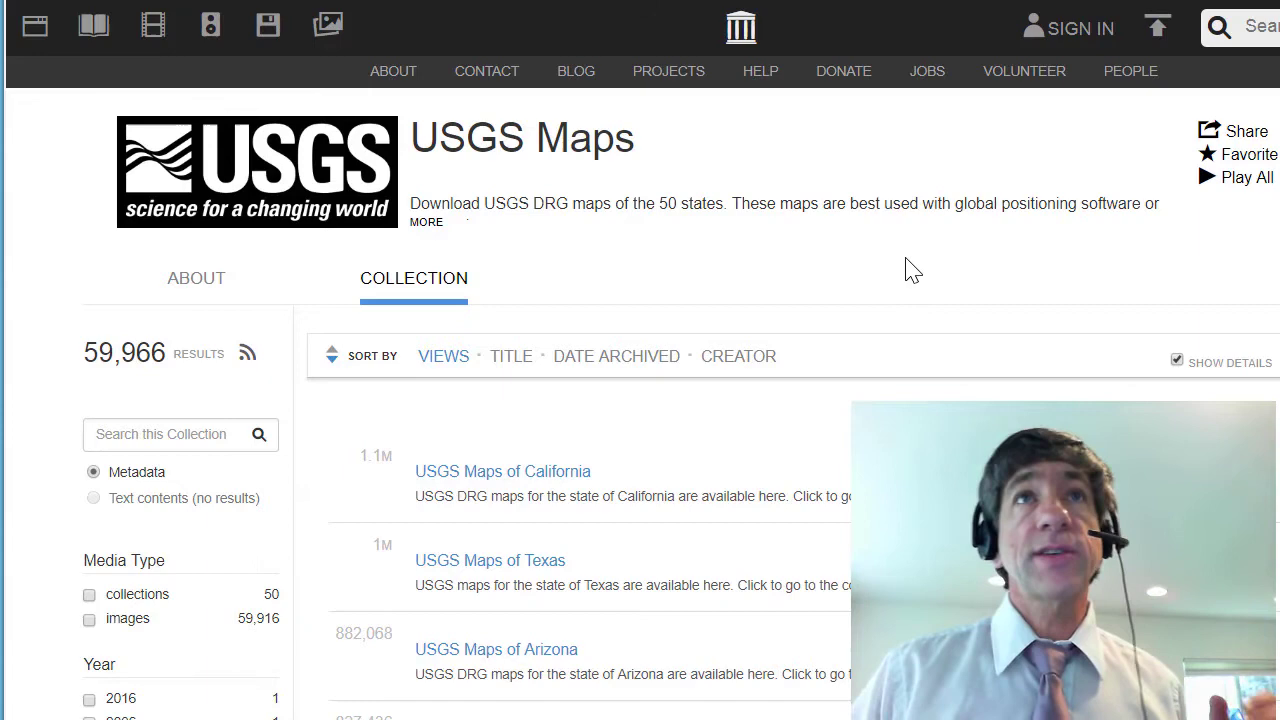
pyautogui.scroll(-2, 617, 583)
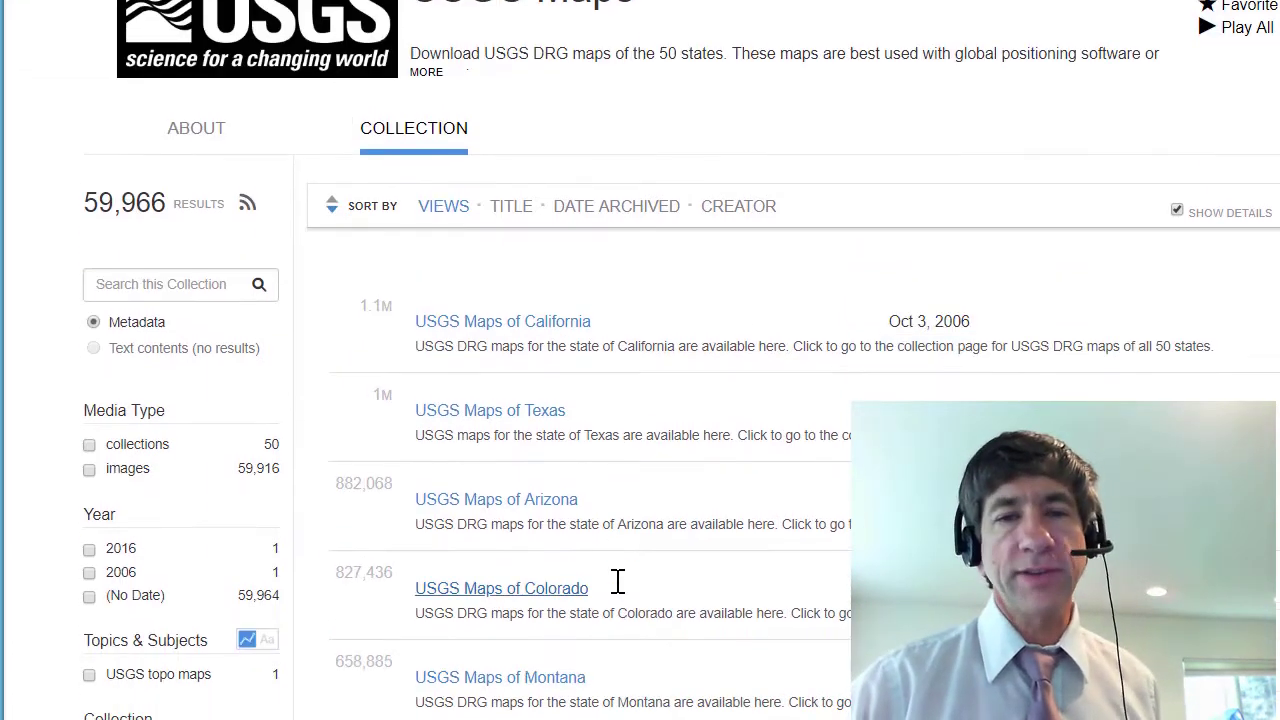
pyautogui.scroll(-2, 620, 586)
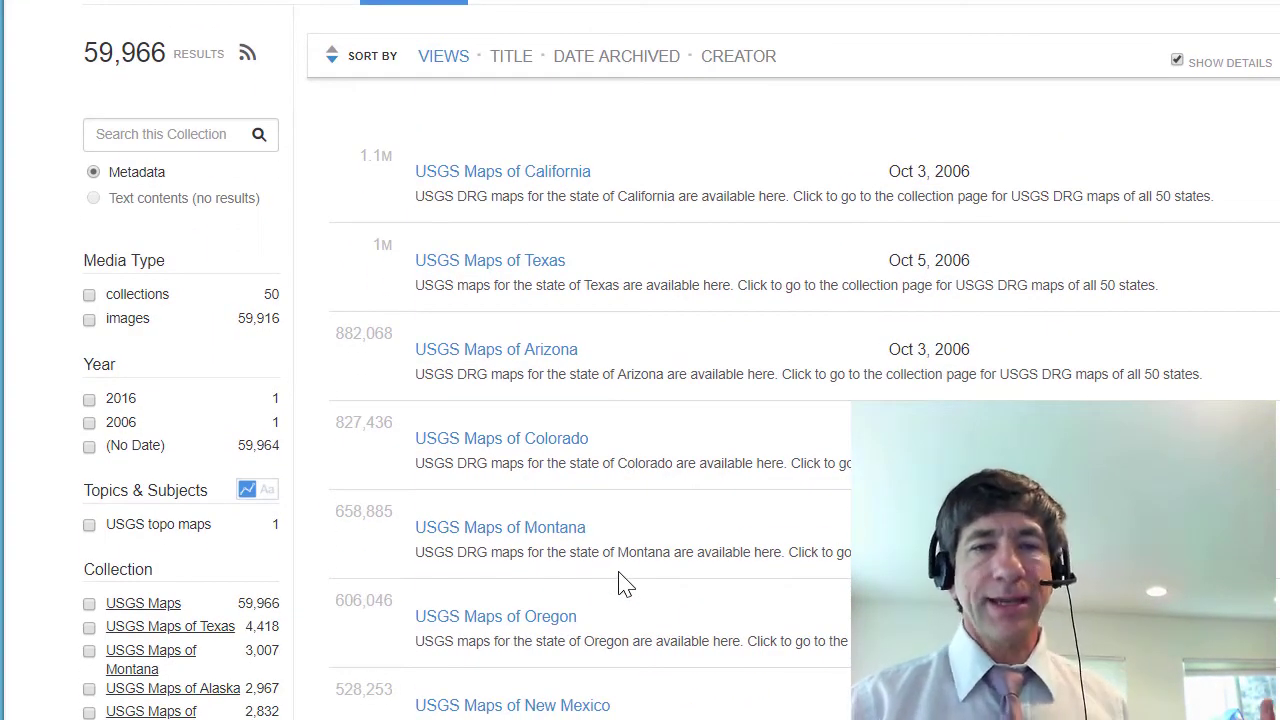
pyautogui.click(576, 448)
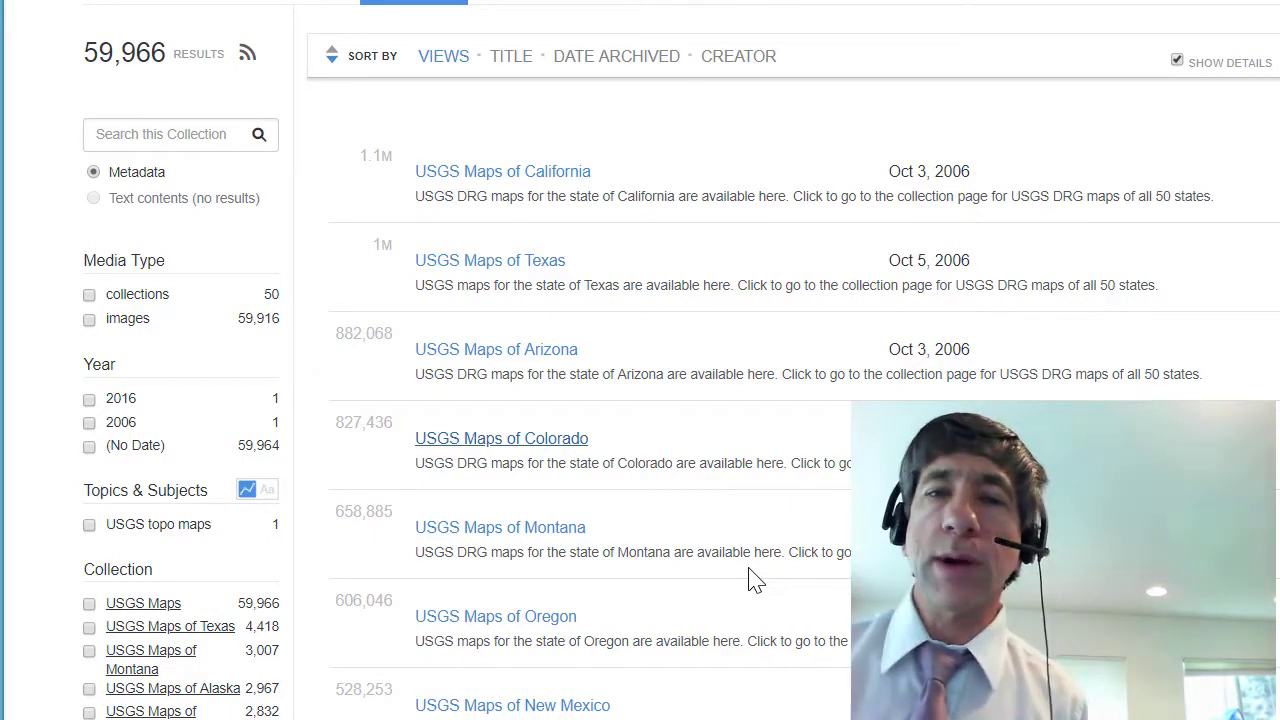
pyautogui.scroll(-2, 750, 570)
pyautogui.click(606, 322)
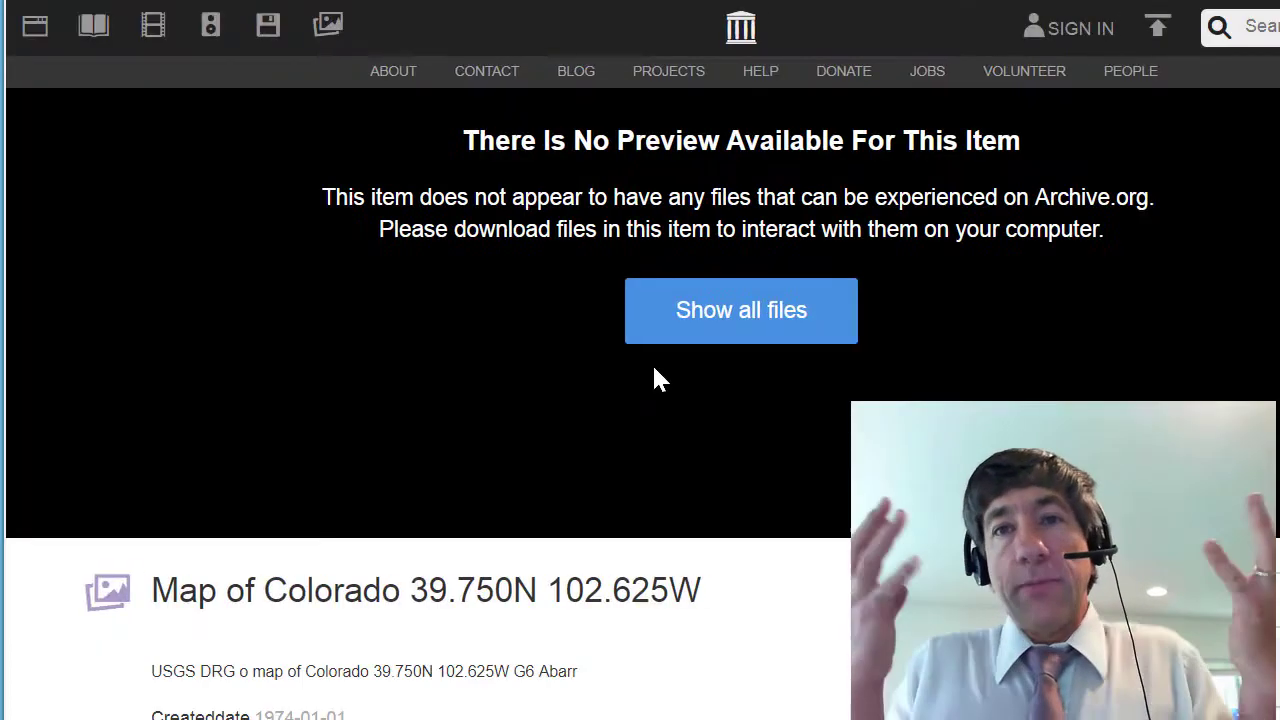
# Review the description, coordinates and download options of the Colorado 39.750N 102.625W map item
pyautogui.scroll(-3, 814, 369)
pyautogui.scroll(-4, 809, 361)
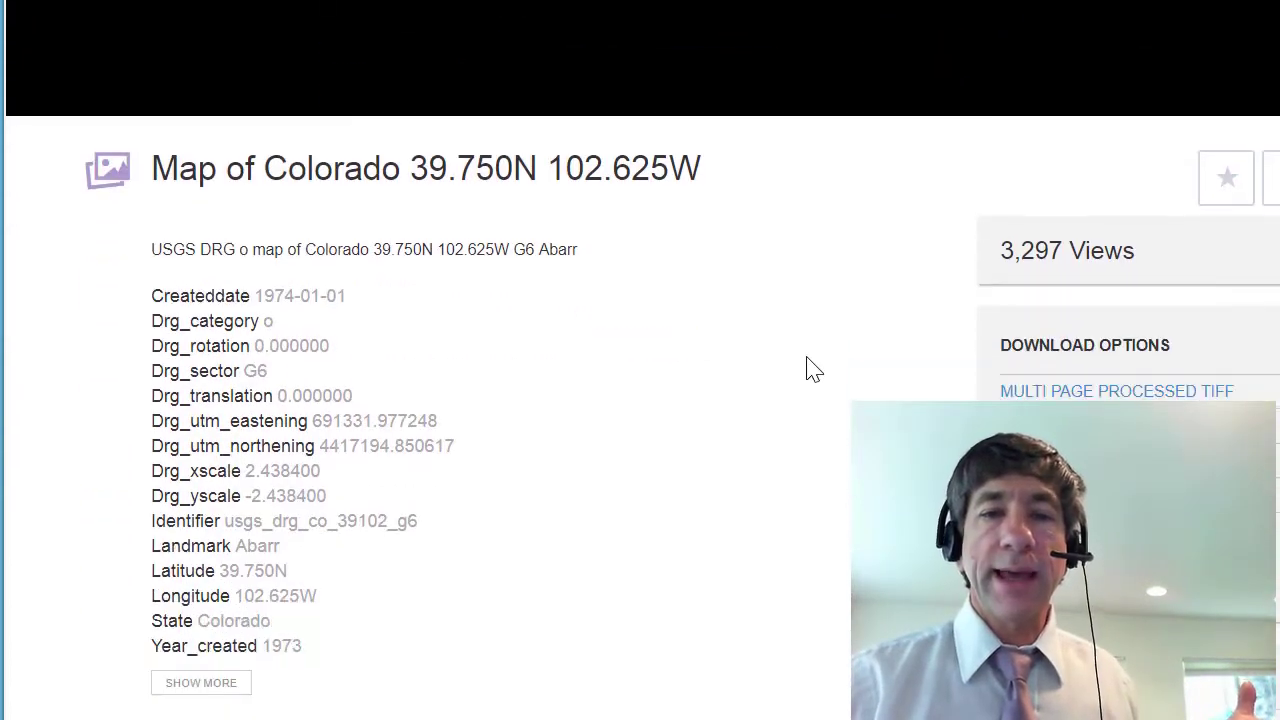
pyautogui.scroll(3, 806, 362)
pyautogui.scroll(4, 812, 365)
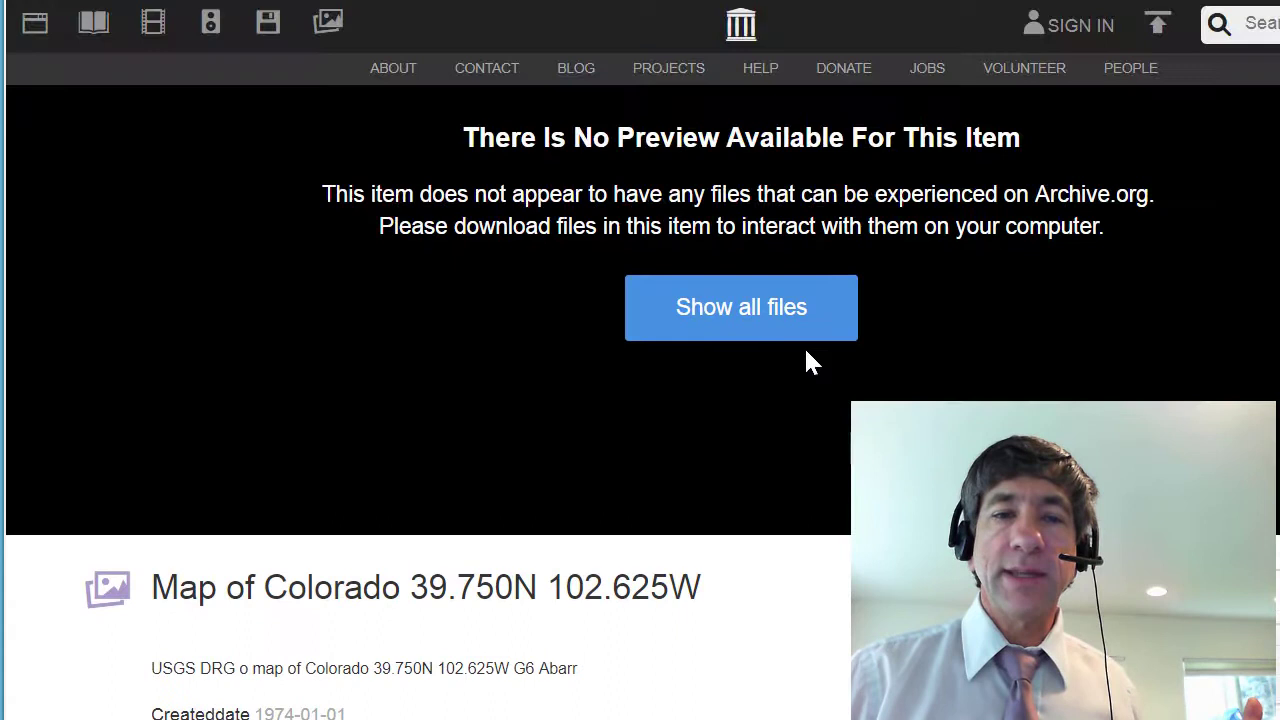
# List all files of the Colorado map item and view its GIF preview and the full o39102g6.tif image
pyautogui.click(754, 350)
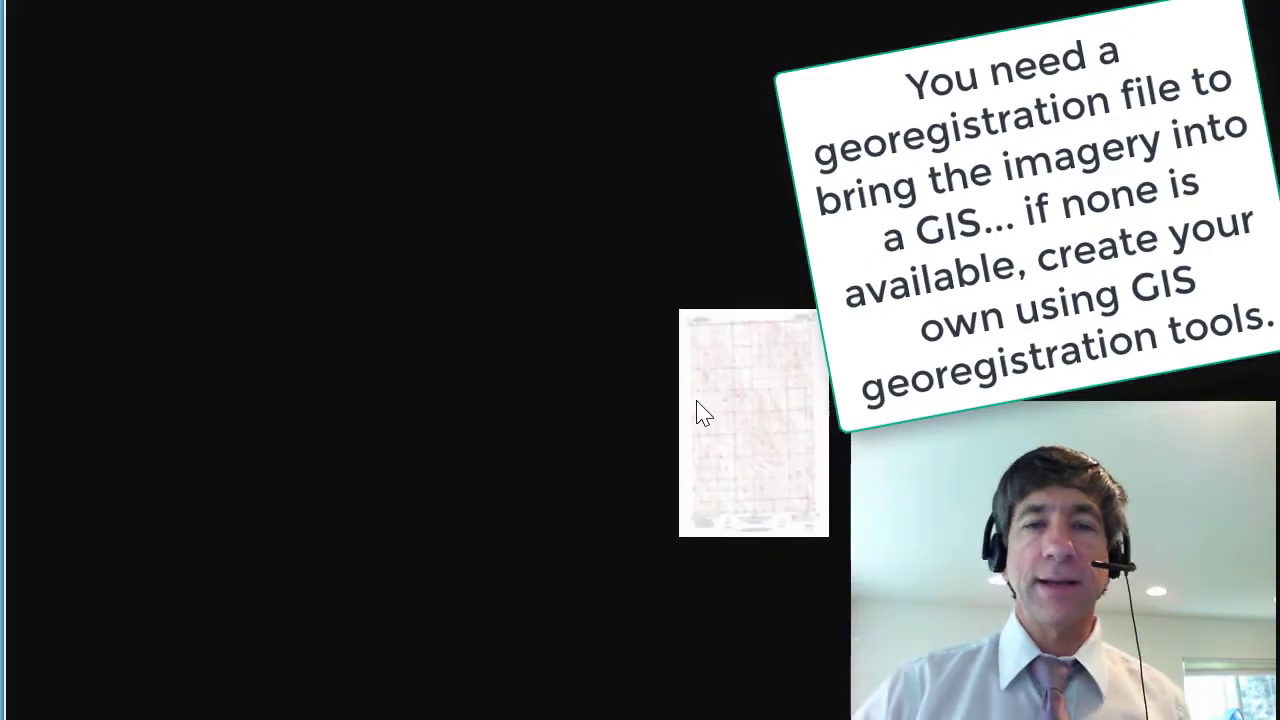
pyautogui.click(705, 415)
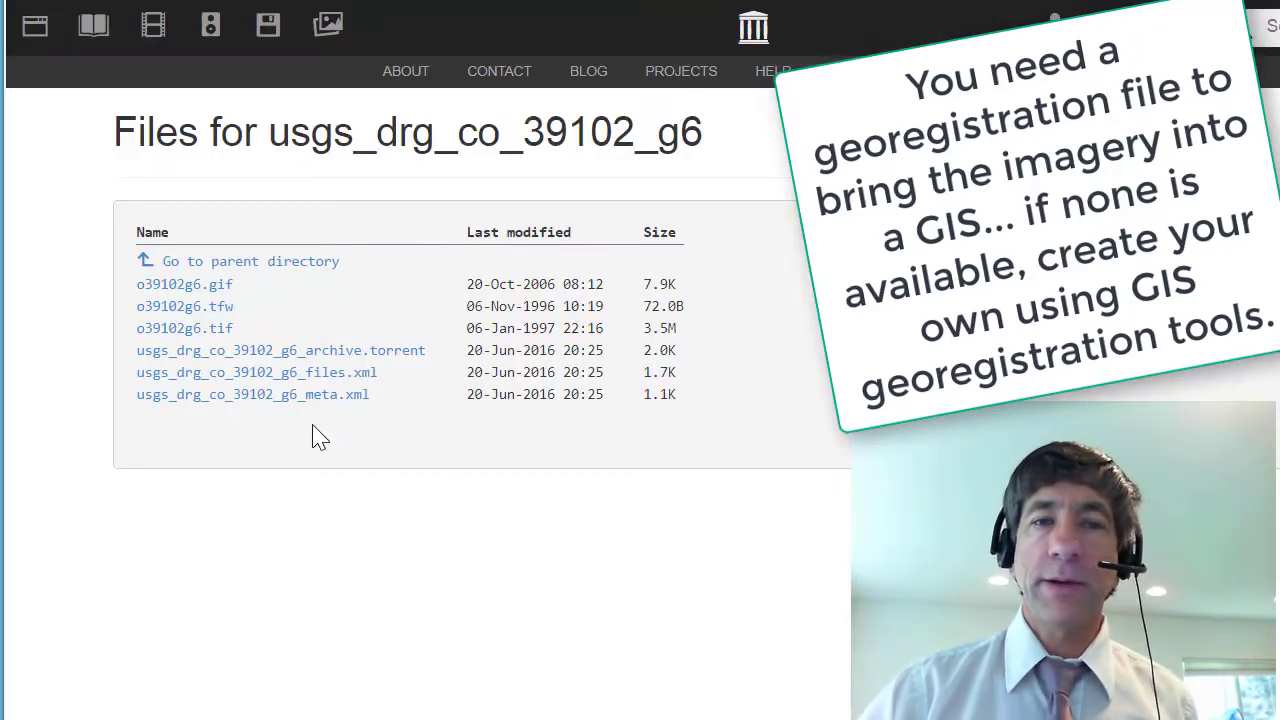
pyautogui.click(207, 330)
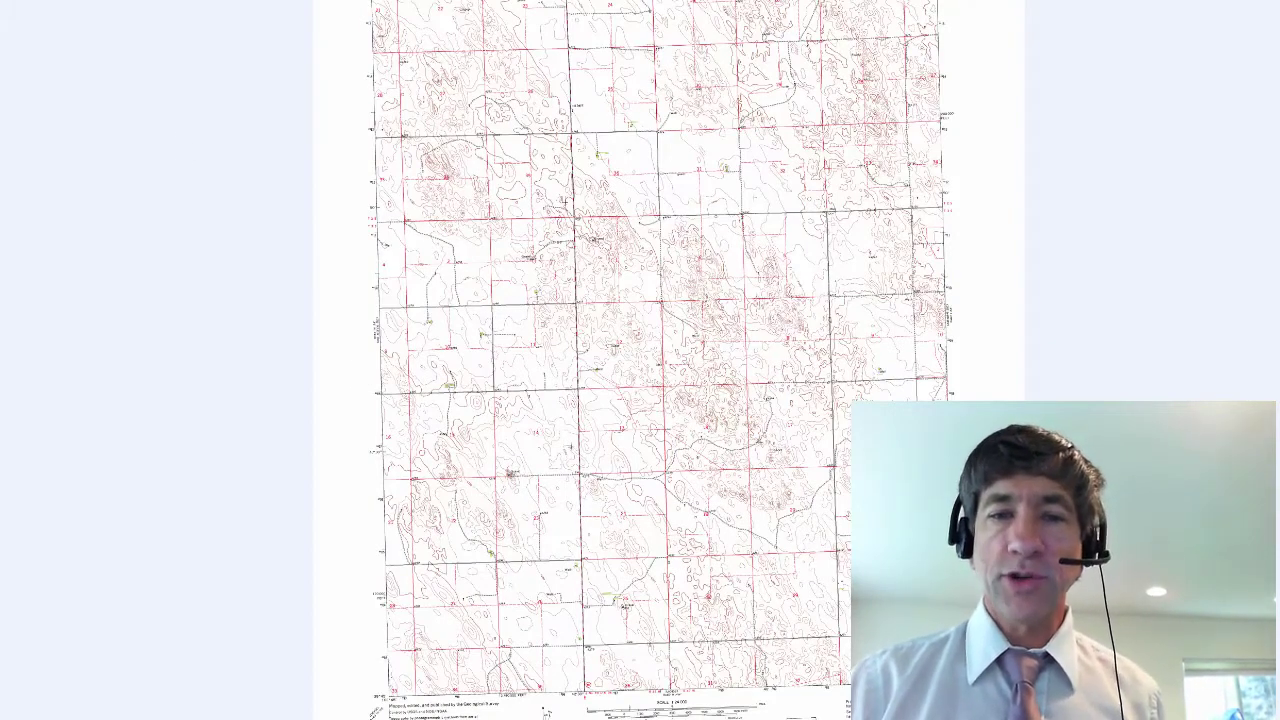
pyautogui.click(472, 708)
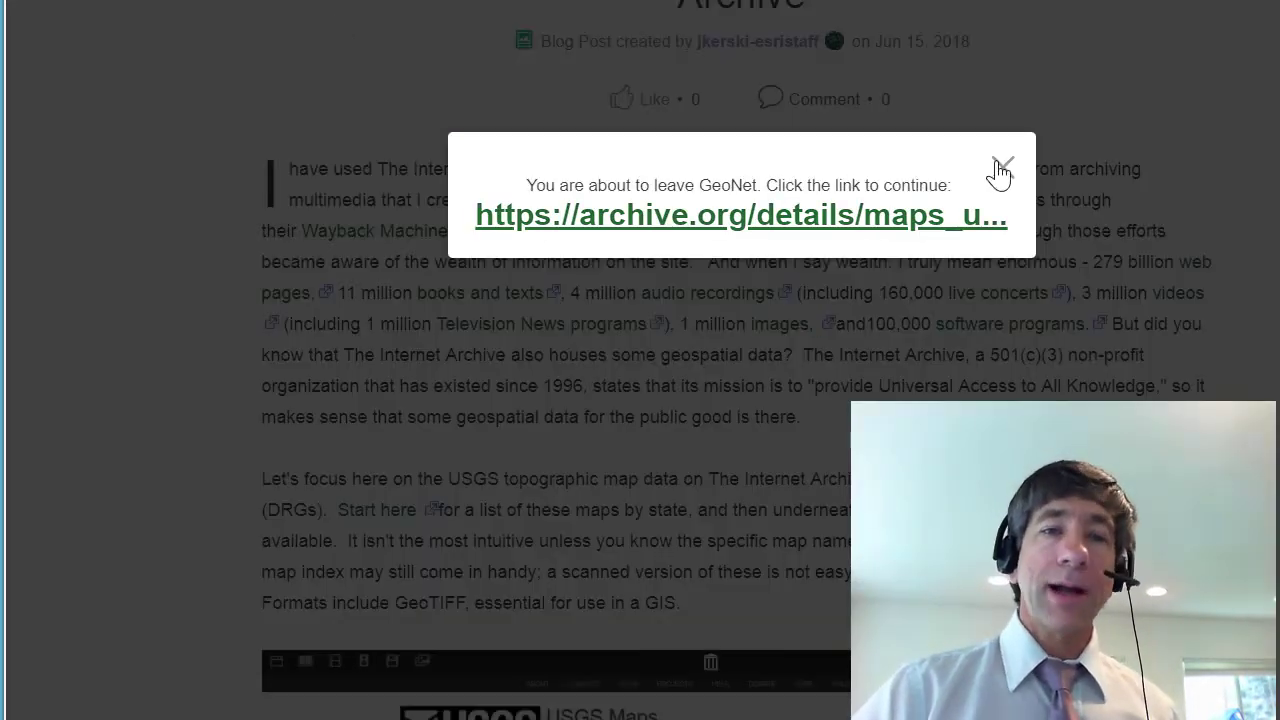
# Dismiss the notice about leaving GeoNet, follow the blog post's LibreMap link and open the Colorado data page
pyautogui.click(997, 166)
pyautogui.scroll(-3, 921, 322)
pyautogui.scroll(-7, 921, 322)
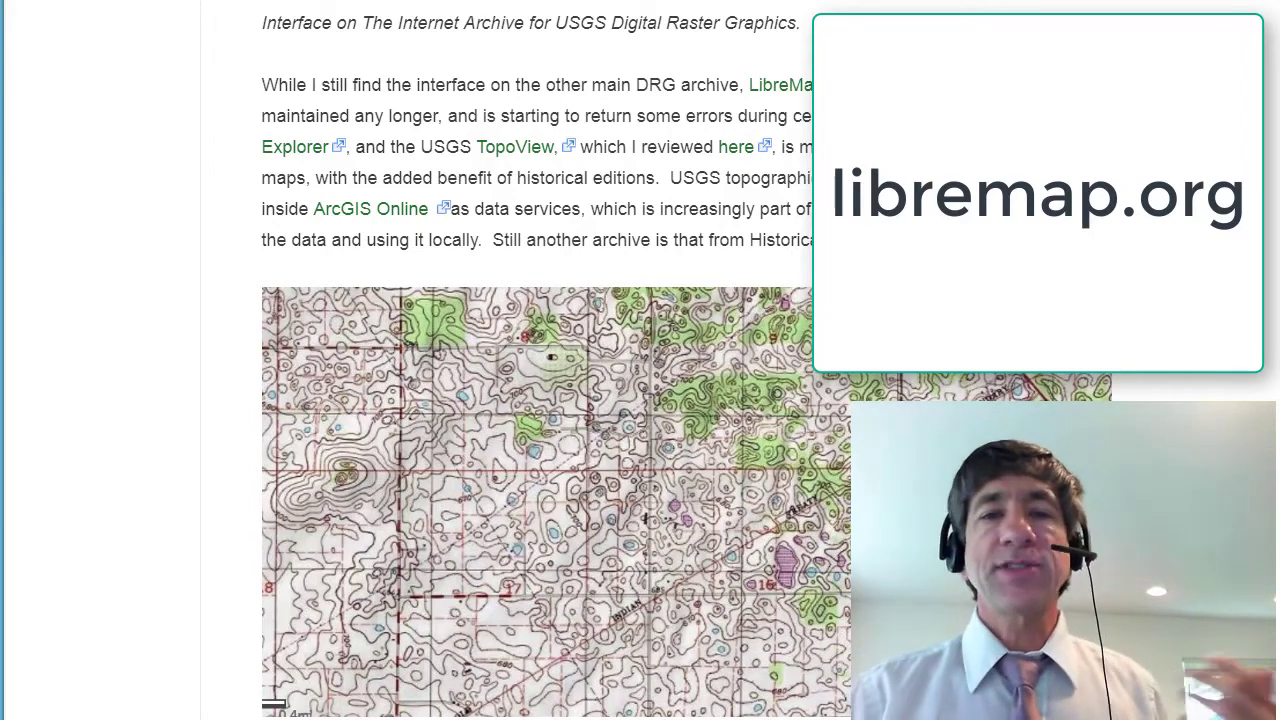
pyautogui.click(765, 88)
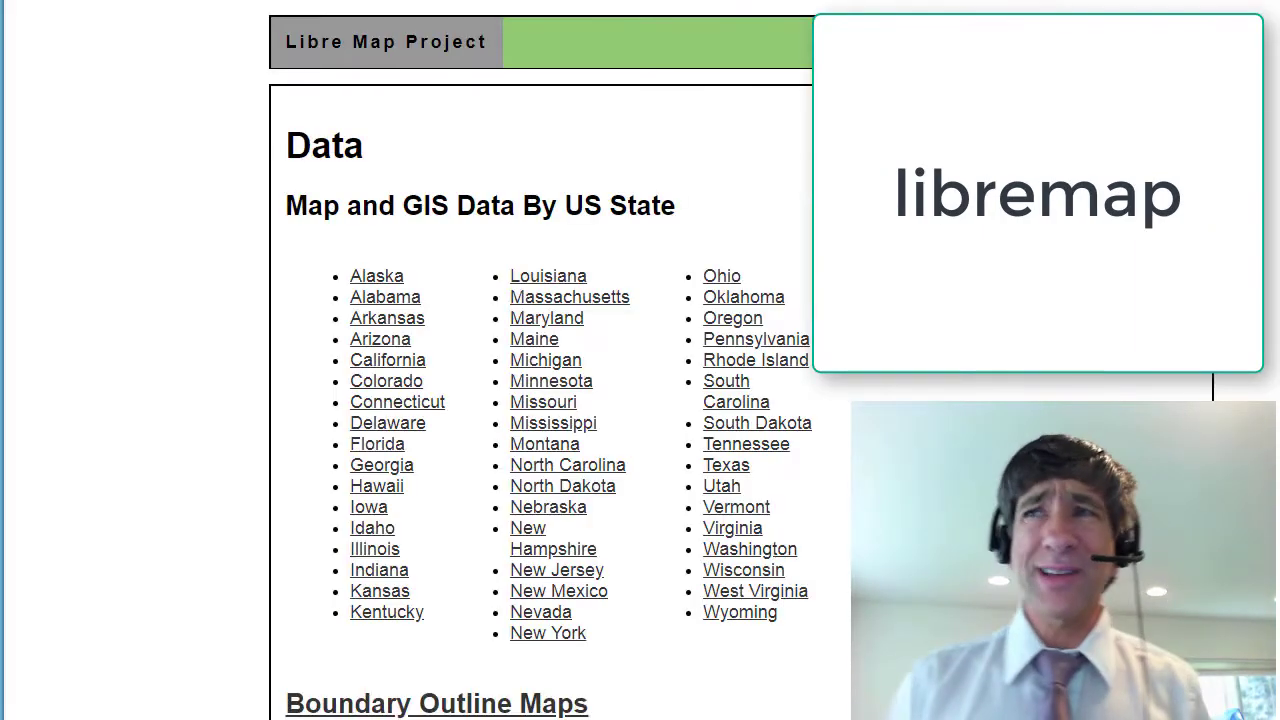
pyautogui.click(410, 383)
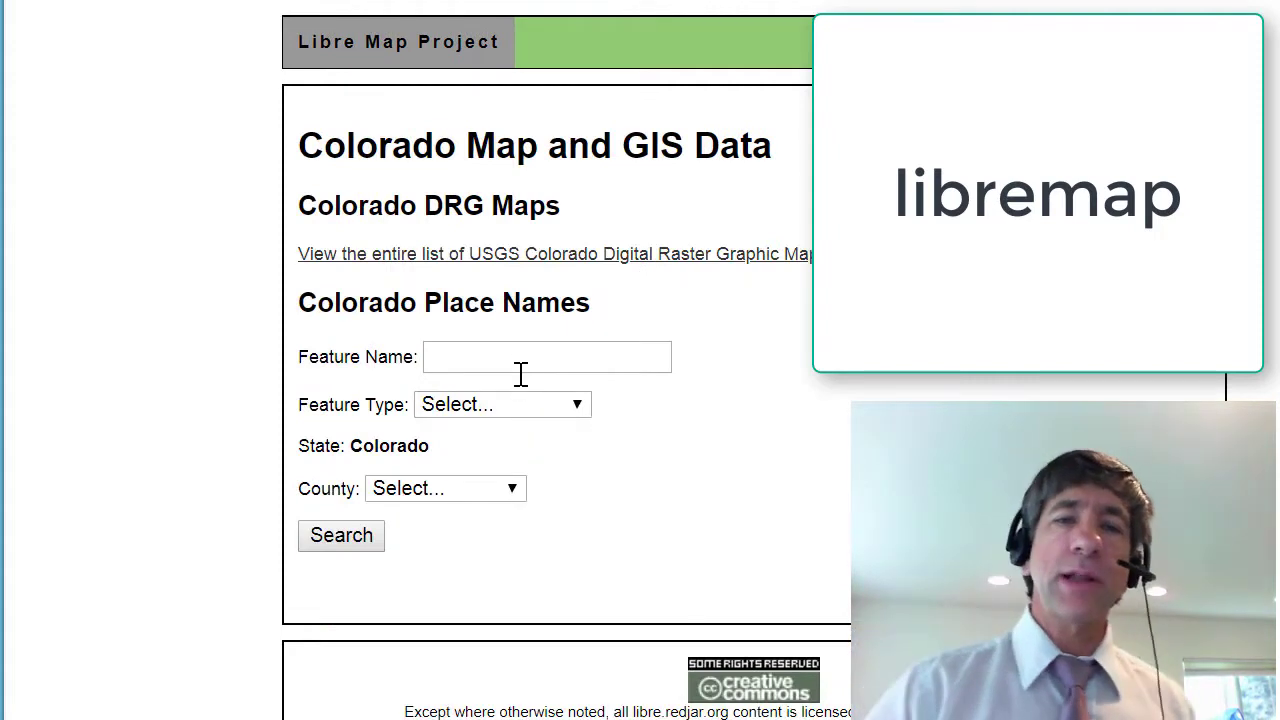
# Try to search Colorado place names in Boulder county, then return to the search form
pyautogui.click(450, 496)
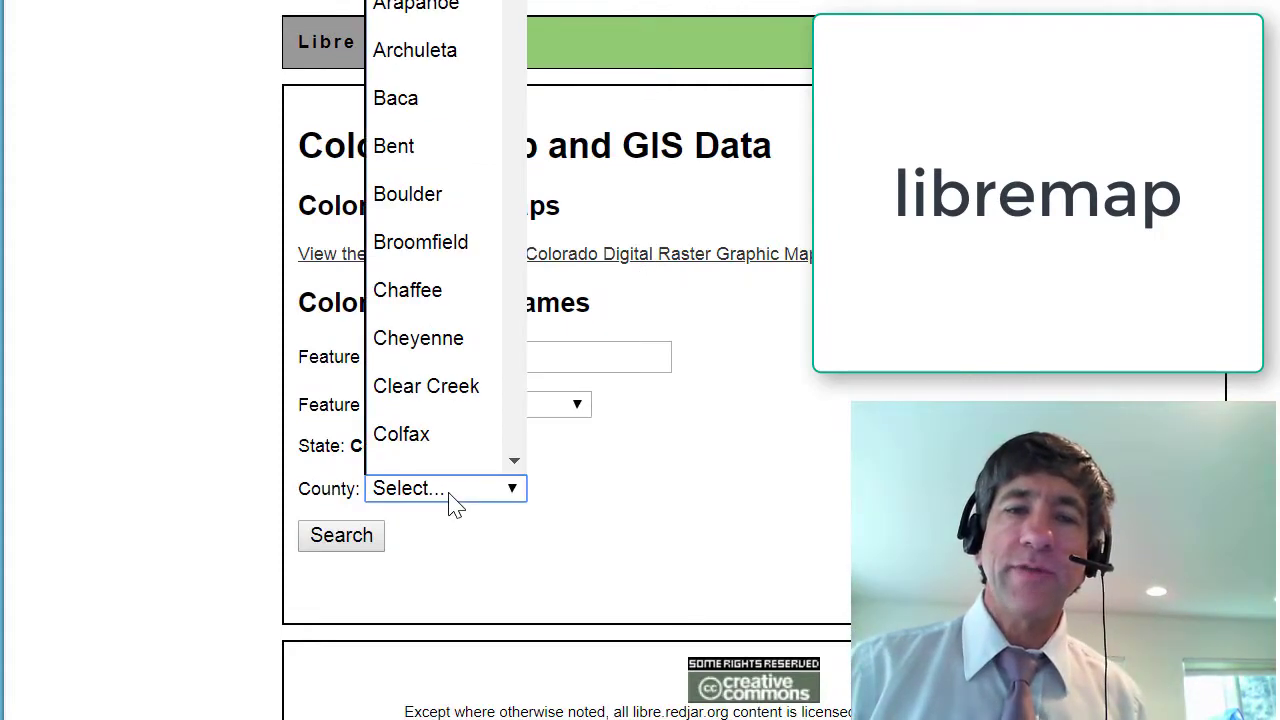
pyautogui.scroll(-1, 443, 320)
pyautogui.click(423, 163)
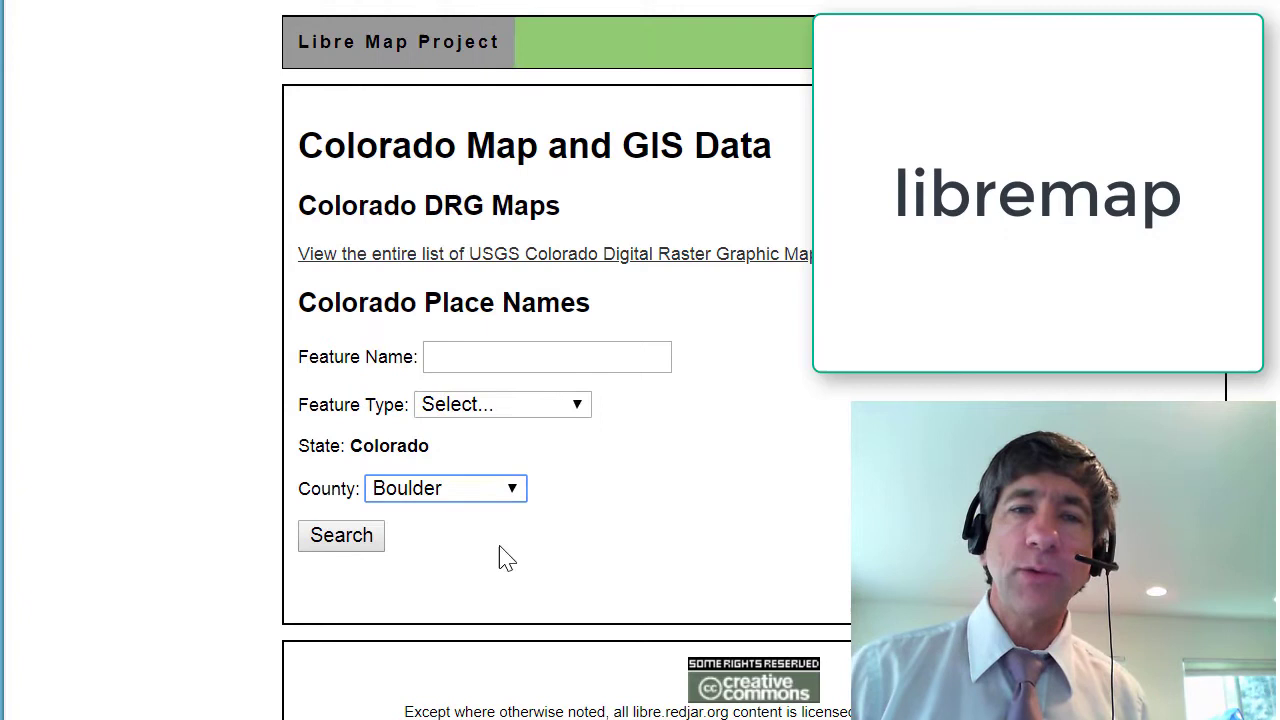
pyautogui.click(337, 545)
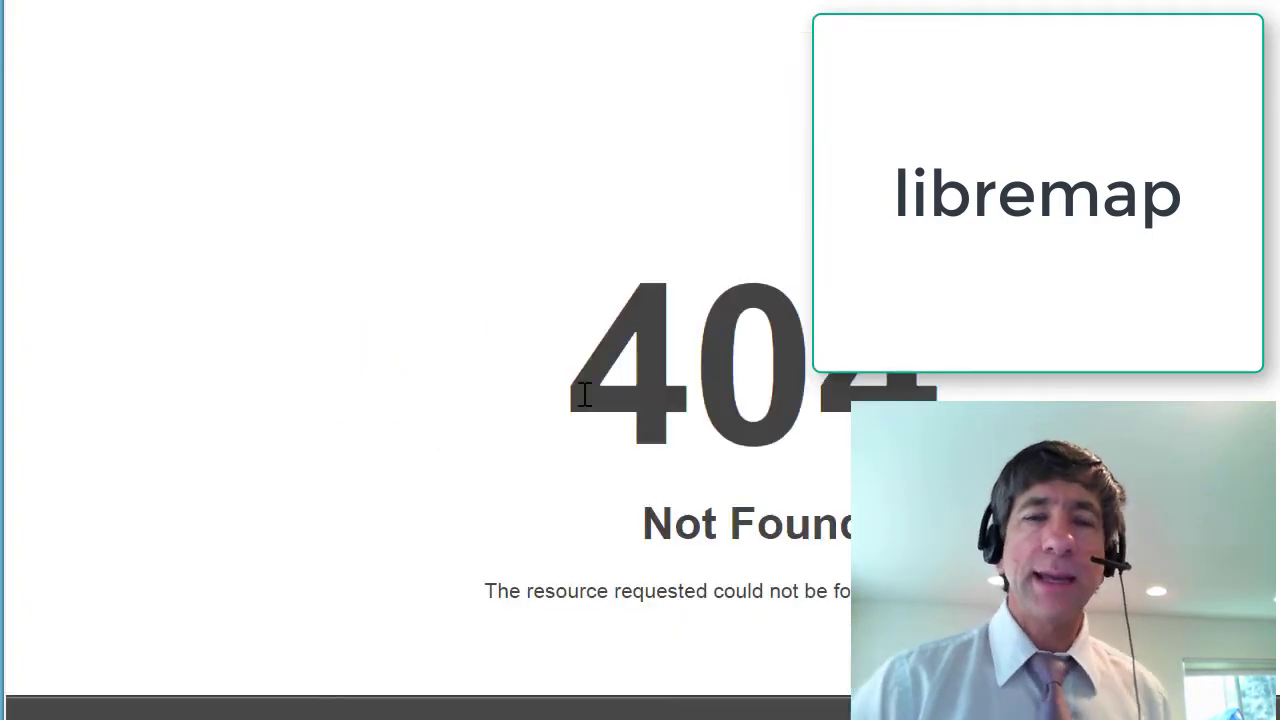
pyautogui.hotkey('alt', 'Left')
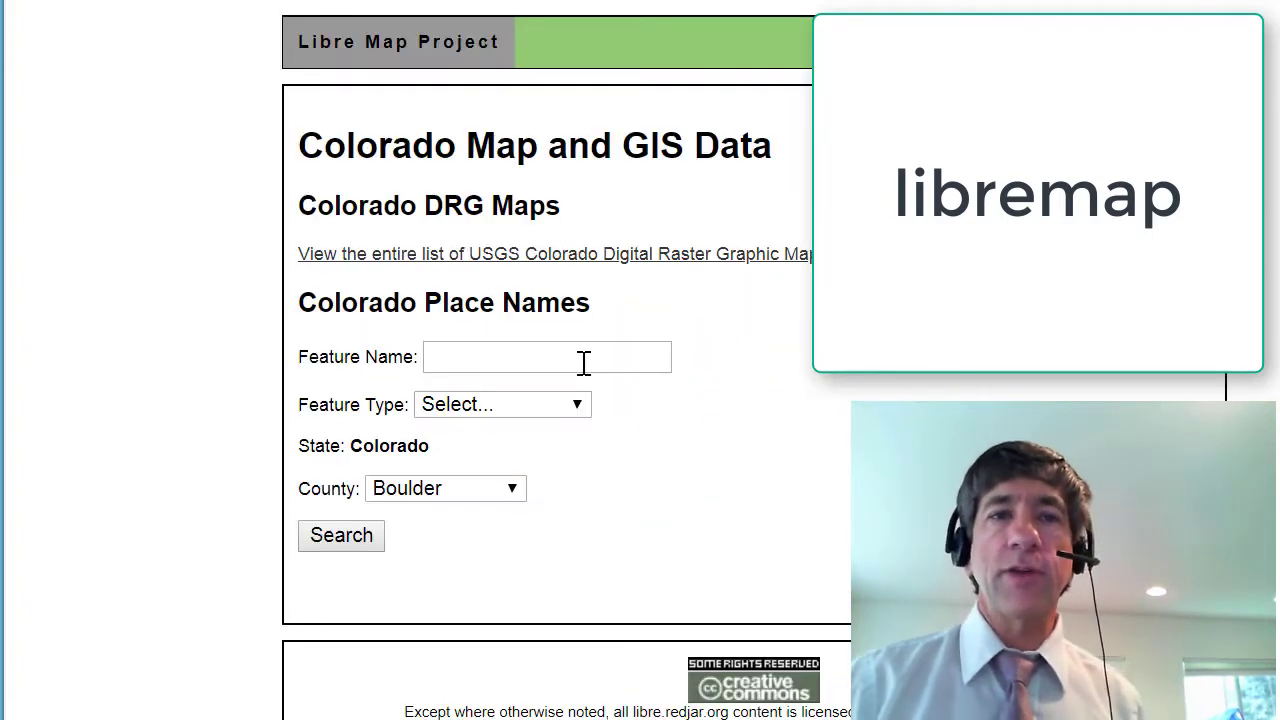
# Open the entire list of Colorado Digital Raster Graphic maps and get the TIFF for the Boulder cell
pyautogui.click(575, 263)
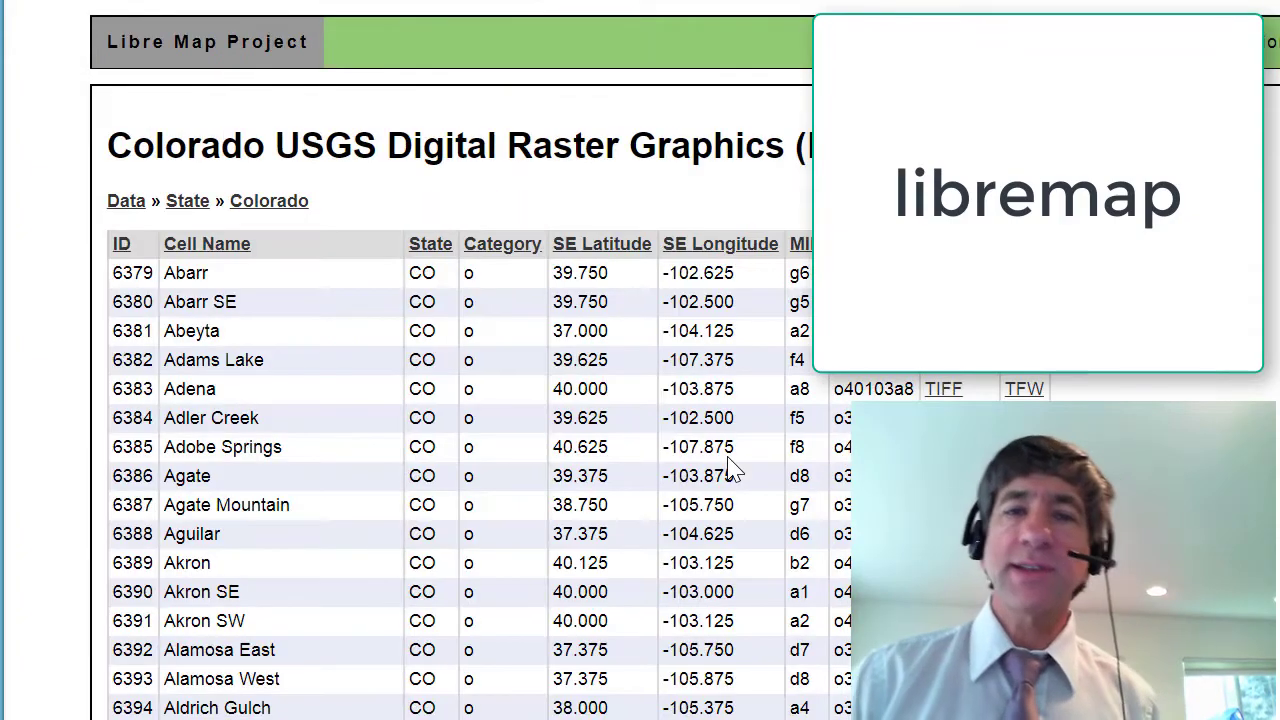
pyautogui.scroll(-1, 735, 447)
pyautogui.scroll(-20, 735, 447)
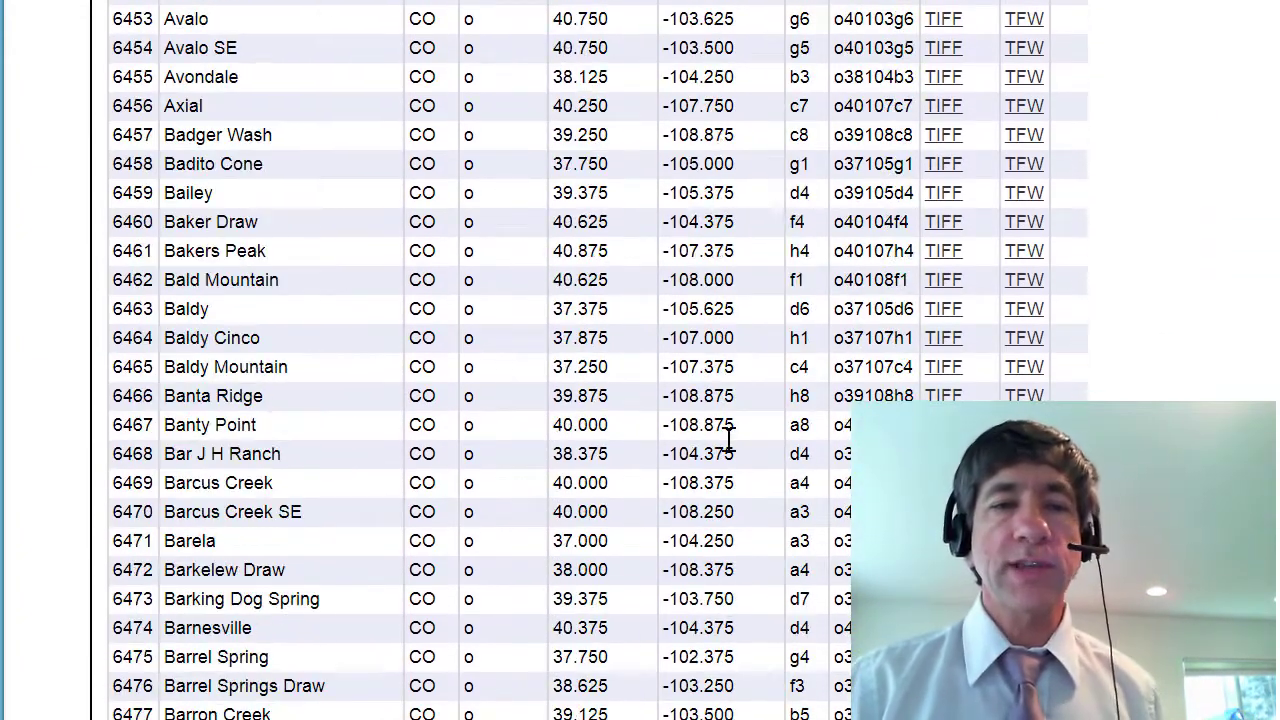
pyautogui.scroll(-8, 727, 440)
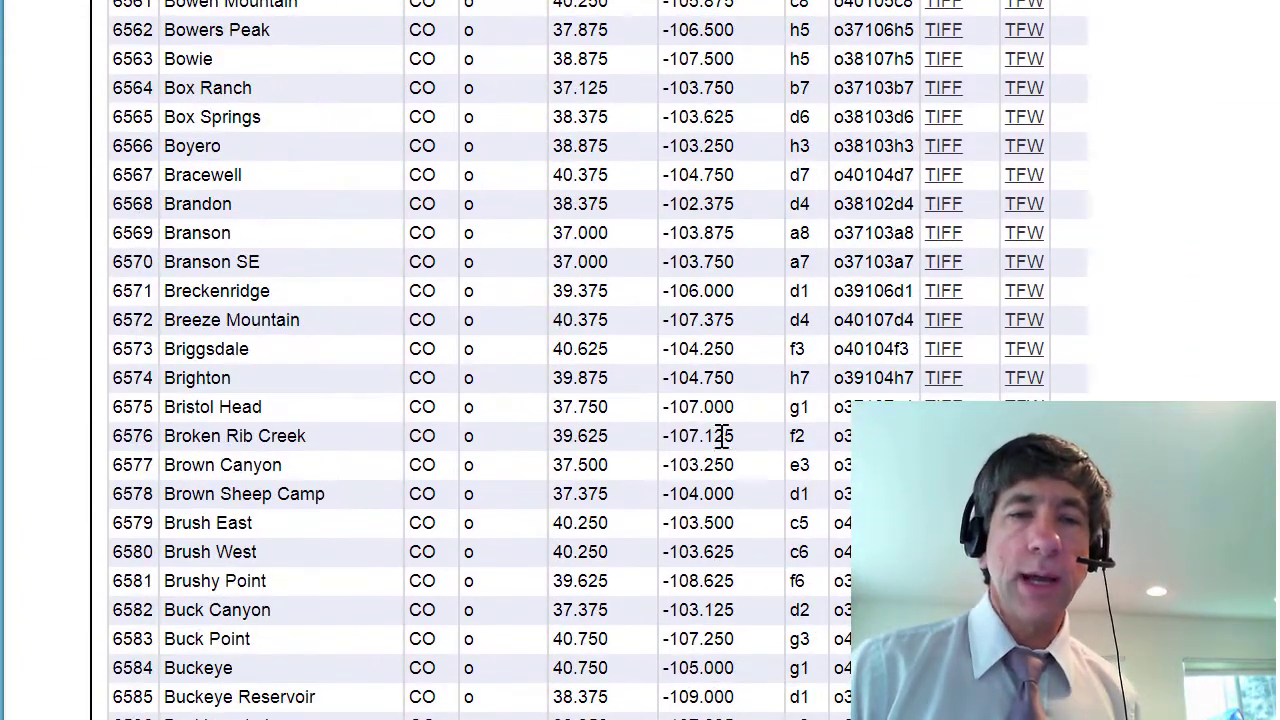
pyautogui.scroll(3, 277, 318)
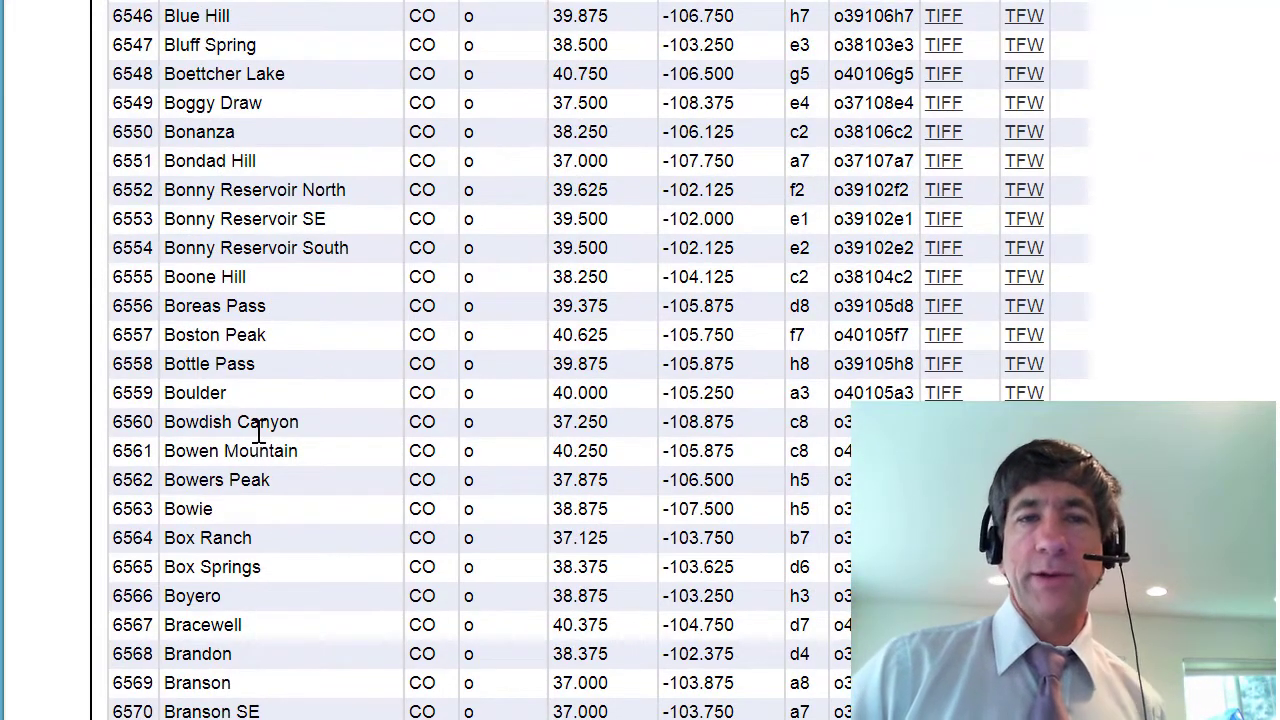
pyautogui.click(941, 394)
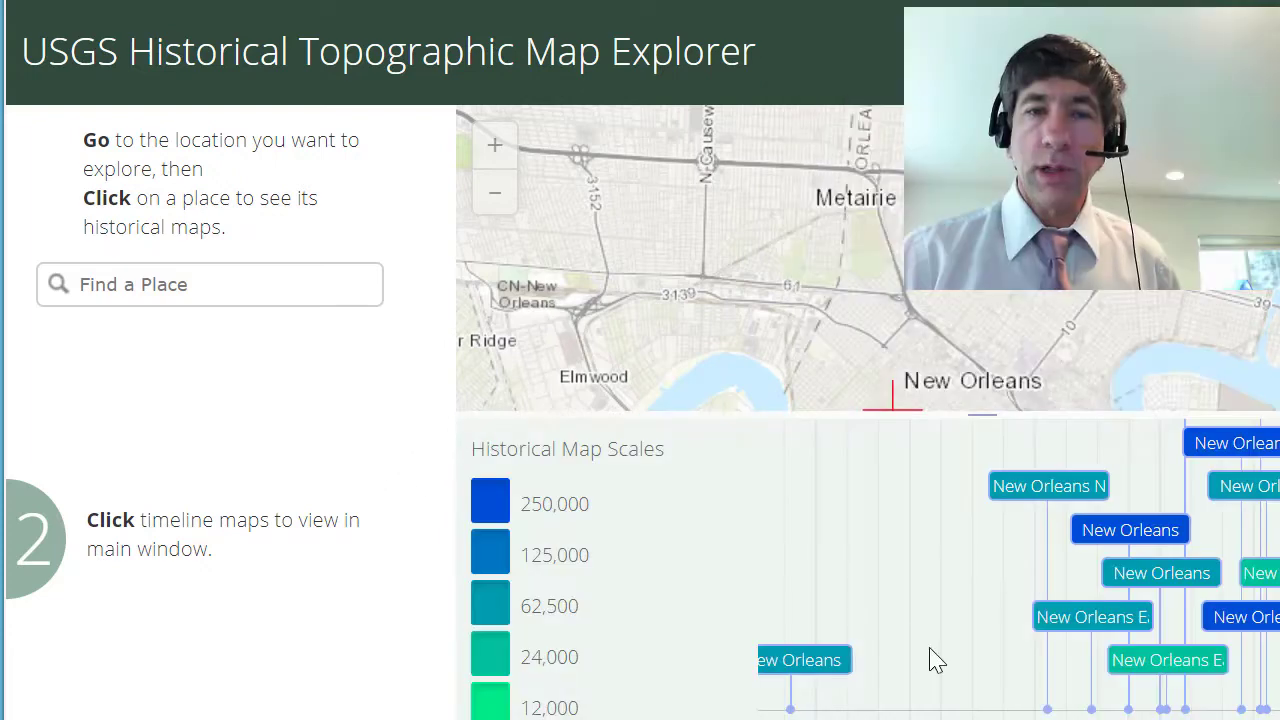
# Add the New Orleans East 1939 map from the timeline to the main map and enlarge the map area downward
pyautogui.moveTo(1080, 625)
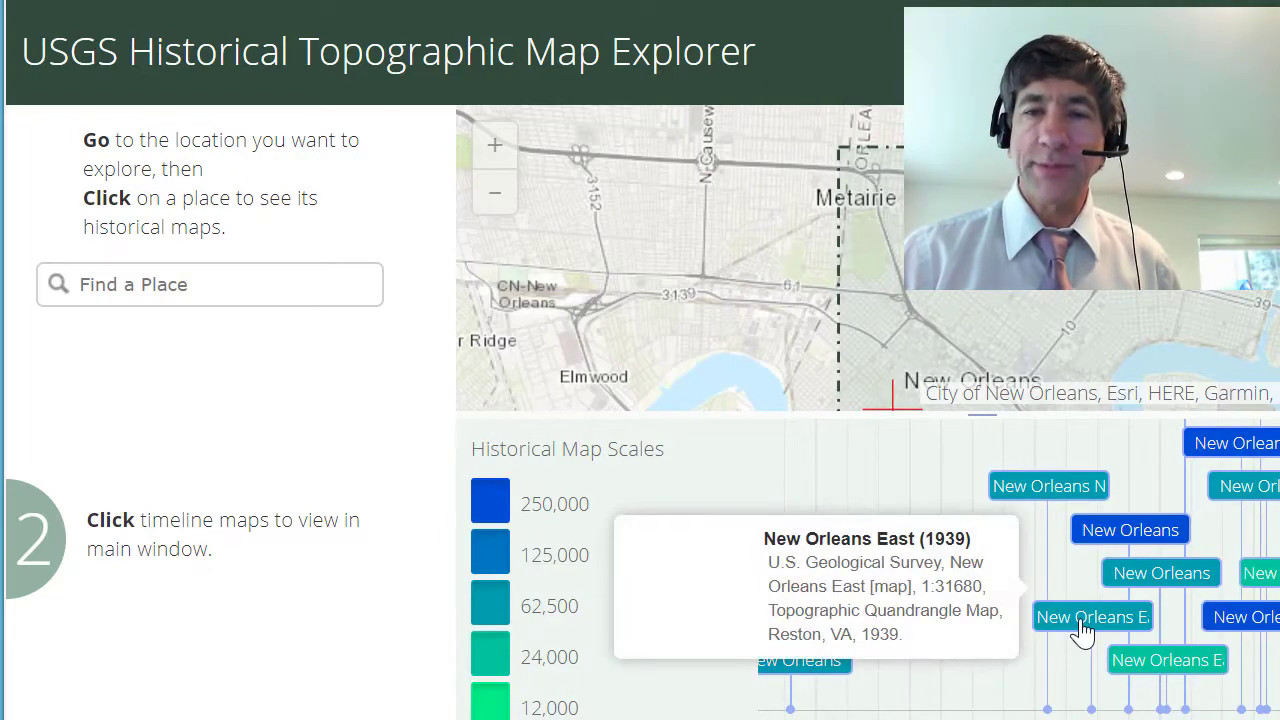
pyautogui.click(1083, 625)
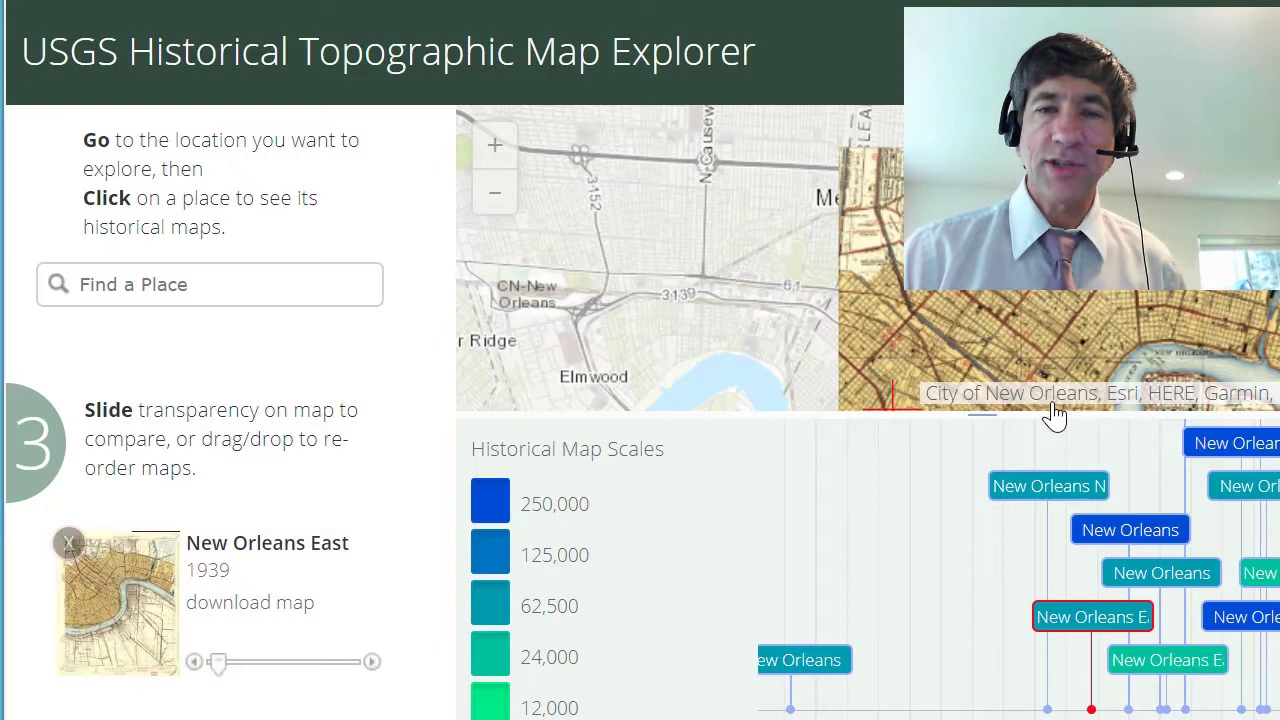
pyautogui.moveTo(982, 412); pyautogui.dragTo(1043, 657)
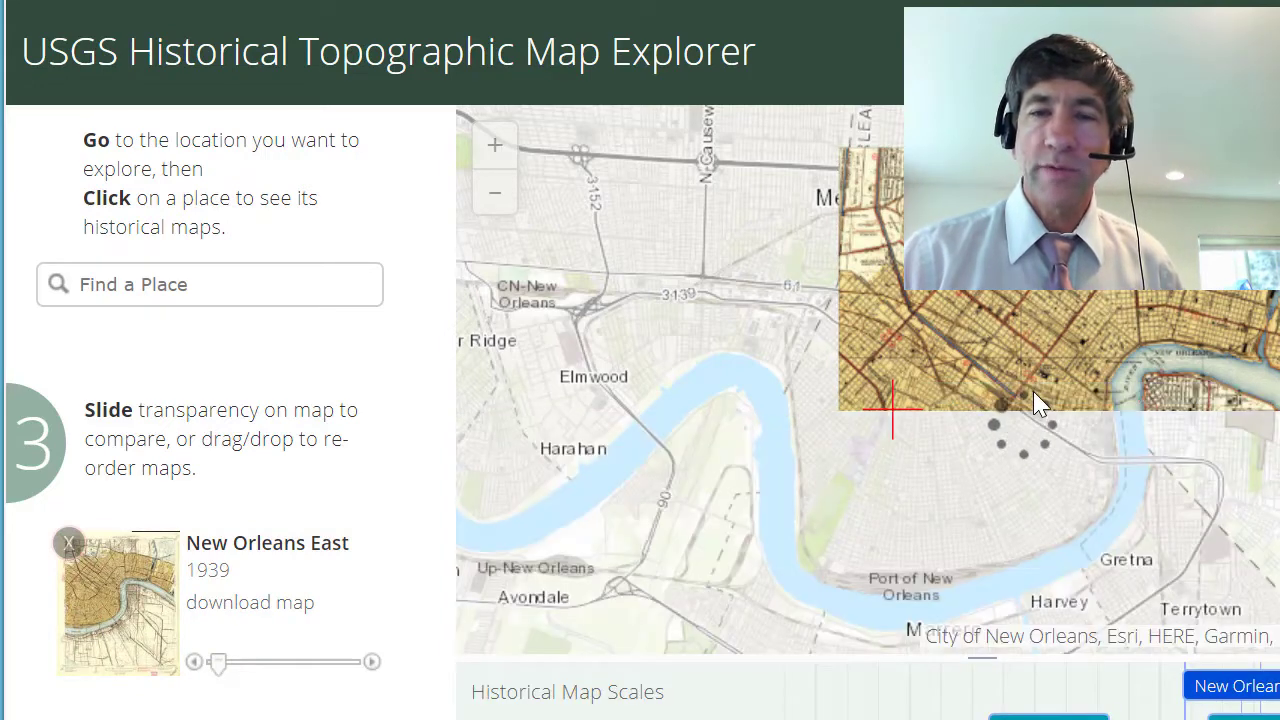
# Vary the New Orleans East 1939 map's transparency to compare central New Orleans with the modern basemap, leaving the historical map partly transparent
pyautogui.click(1038, 389)
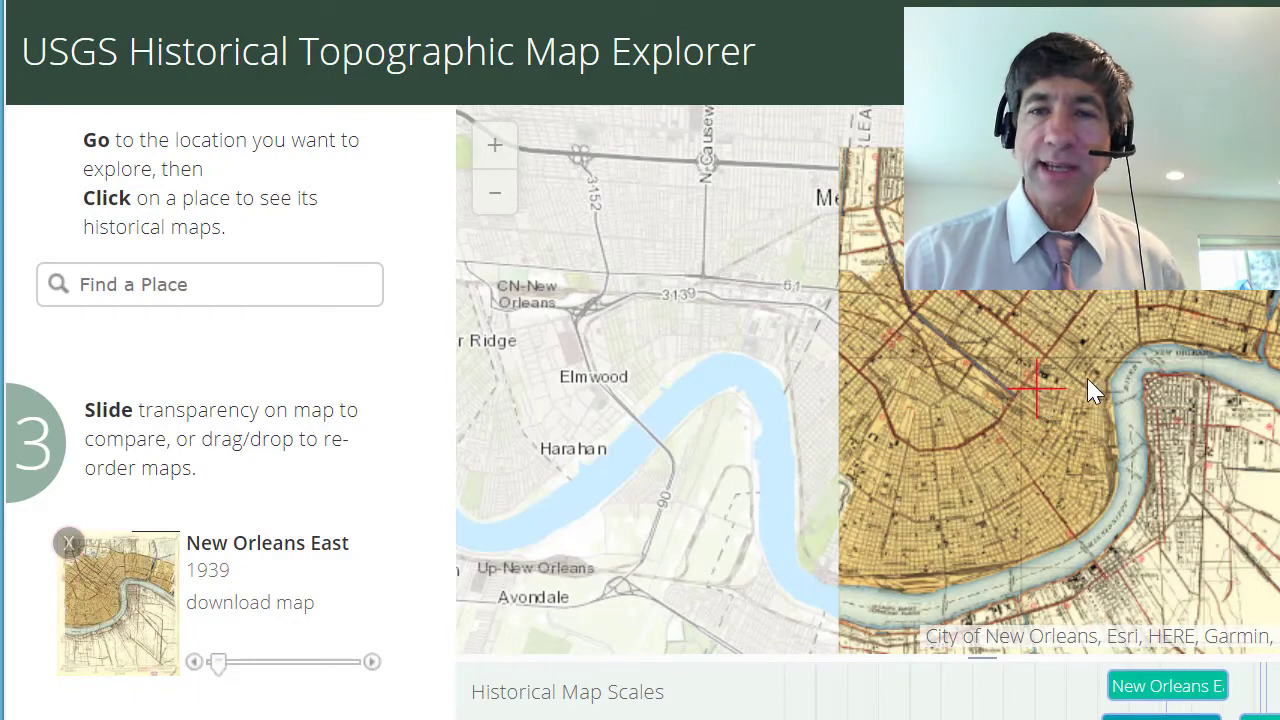
pyautogui.scroll(1, 1077, 382)
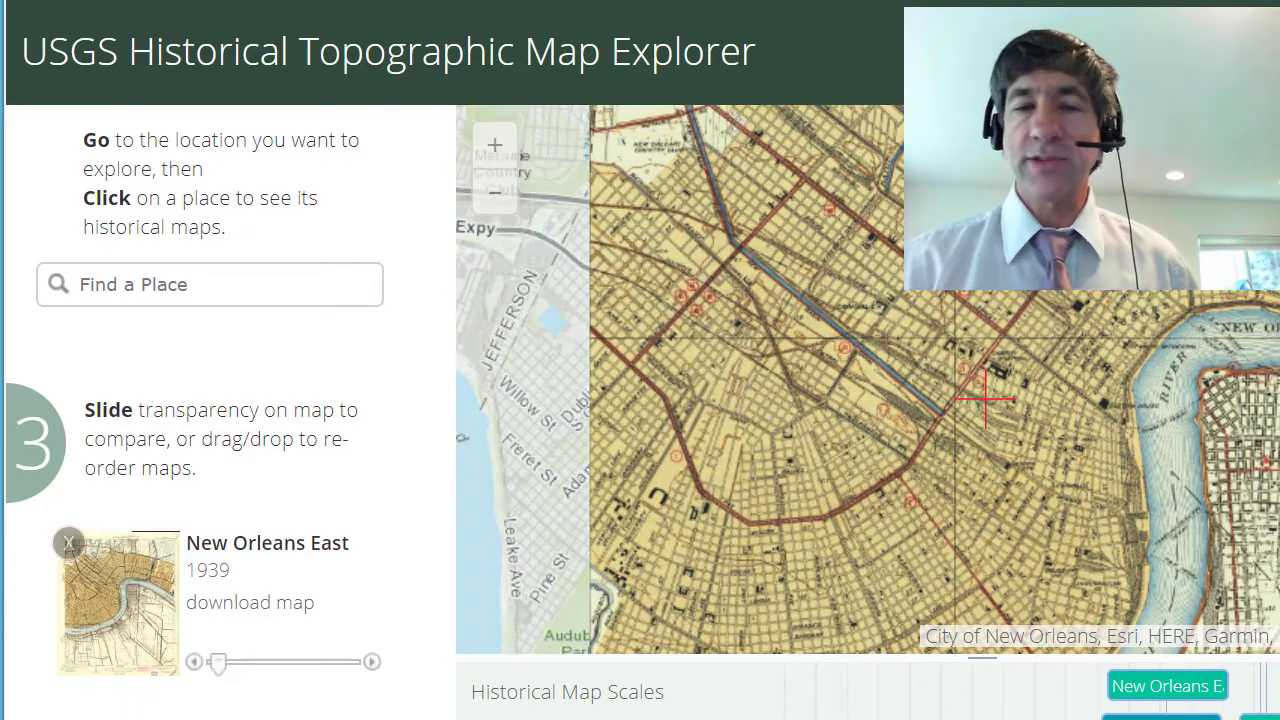
pyautogui.moveTo(1165, 708)
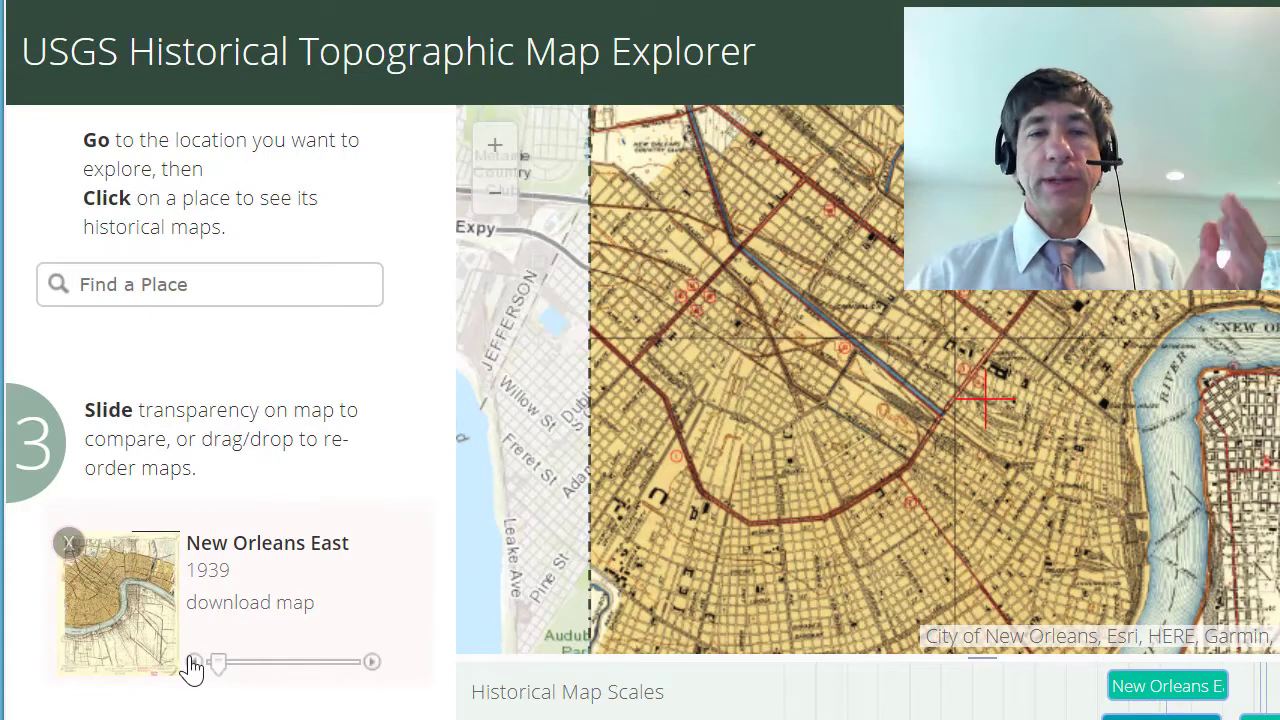
pyautogui.moveTo(215, 670); pyautogui.dragTo(340, 662)
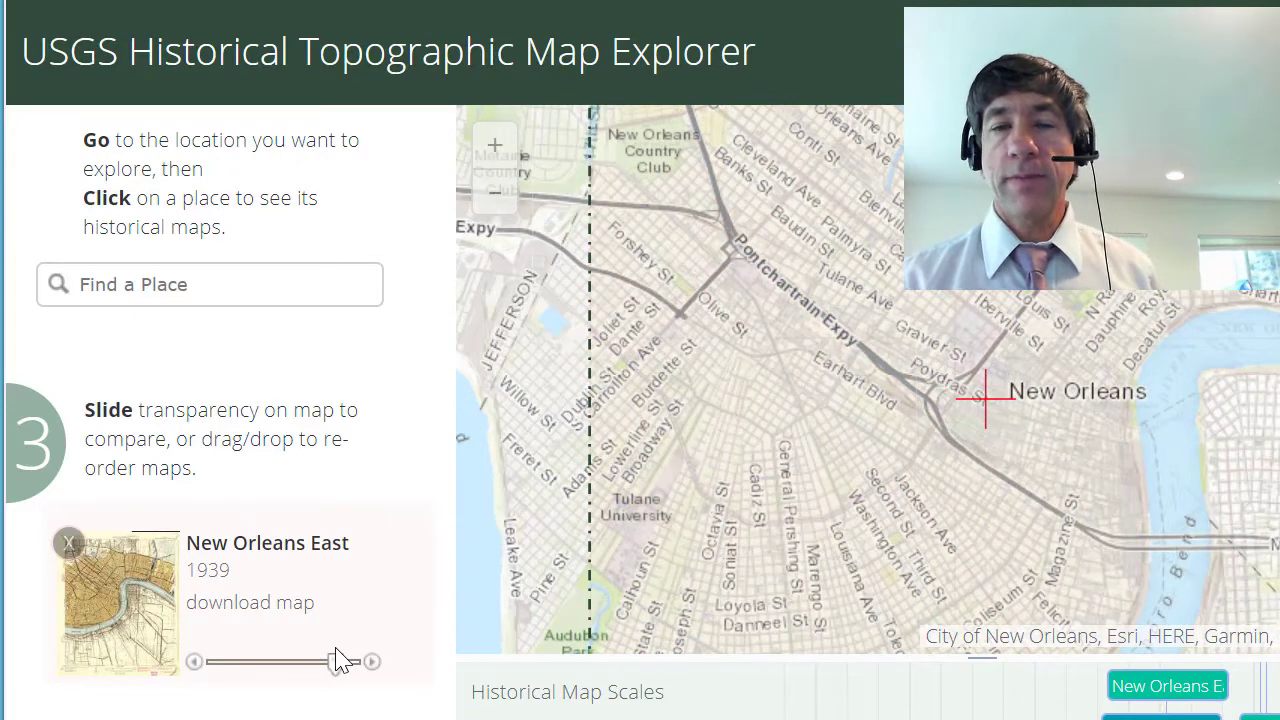
pyautogui.moveTo(340, 662); pyautogui.dragTo(256, 681)
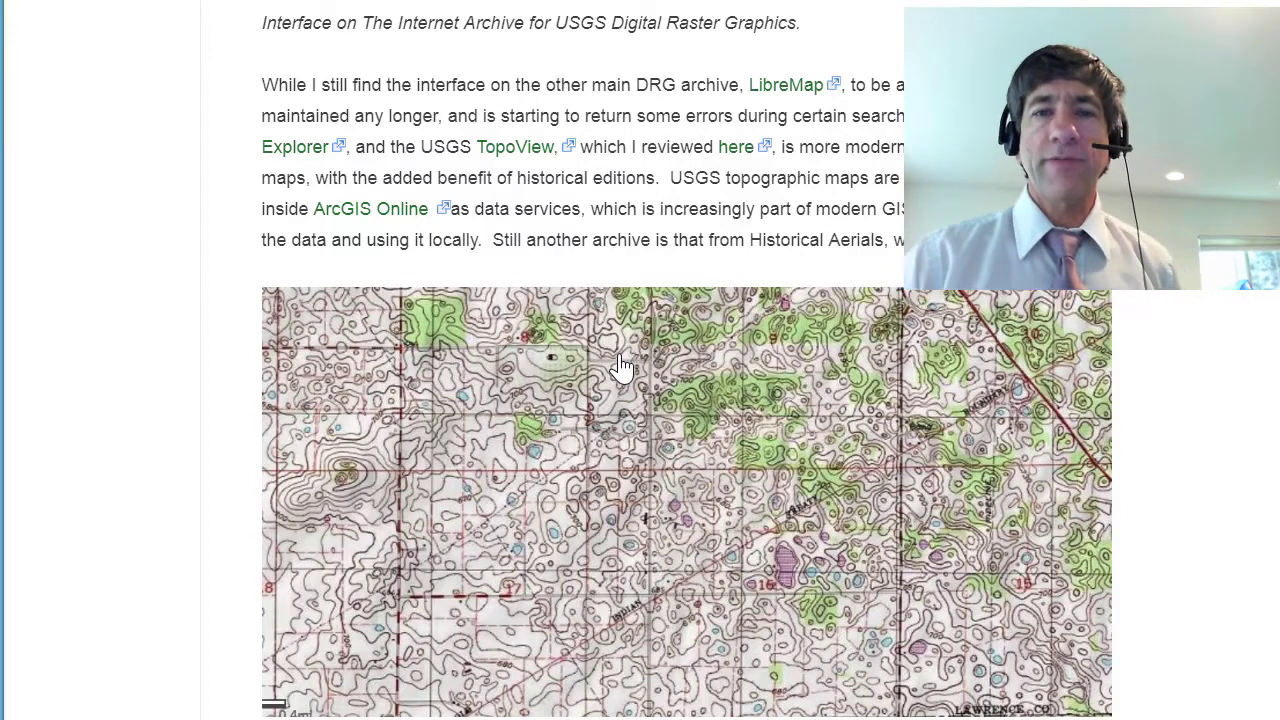
# Follow the blog post's TopoView link through the notice about leaving GeoNet and dismiss the topoView welcome message
pyautogui.click(522, 152)
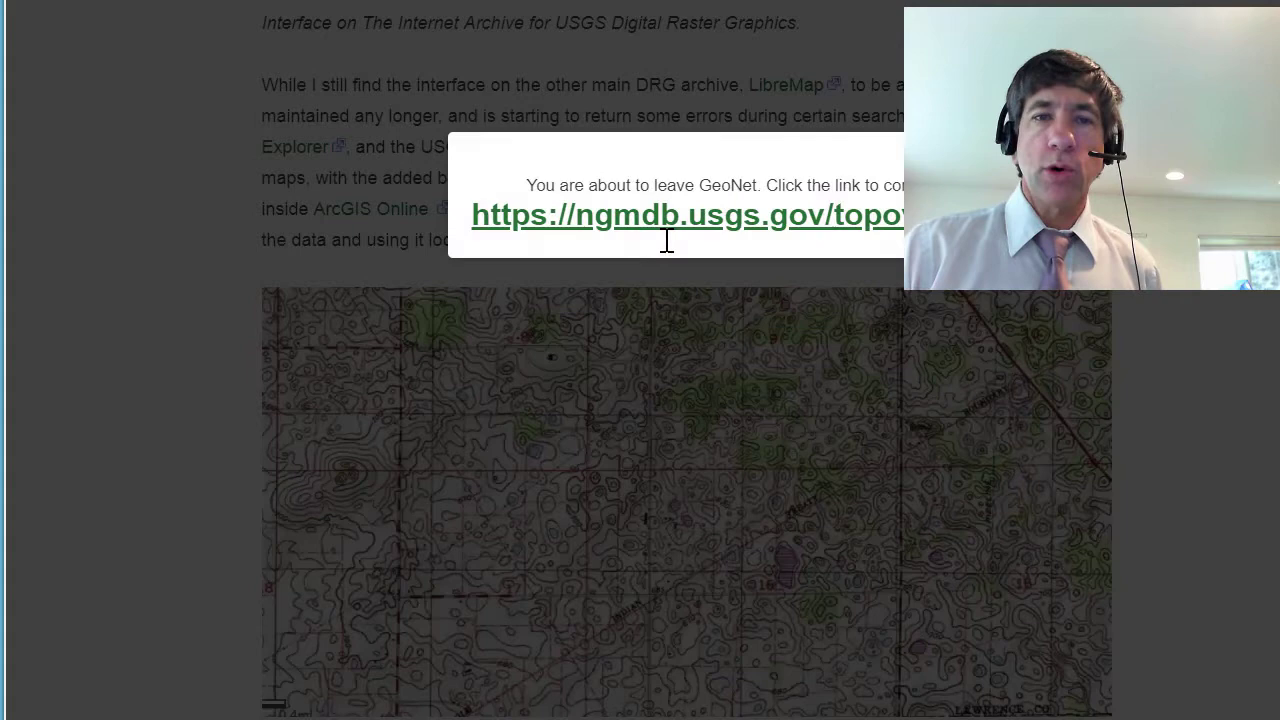
pyautogui.click(710, 222)
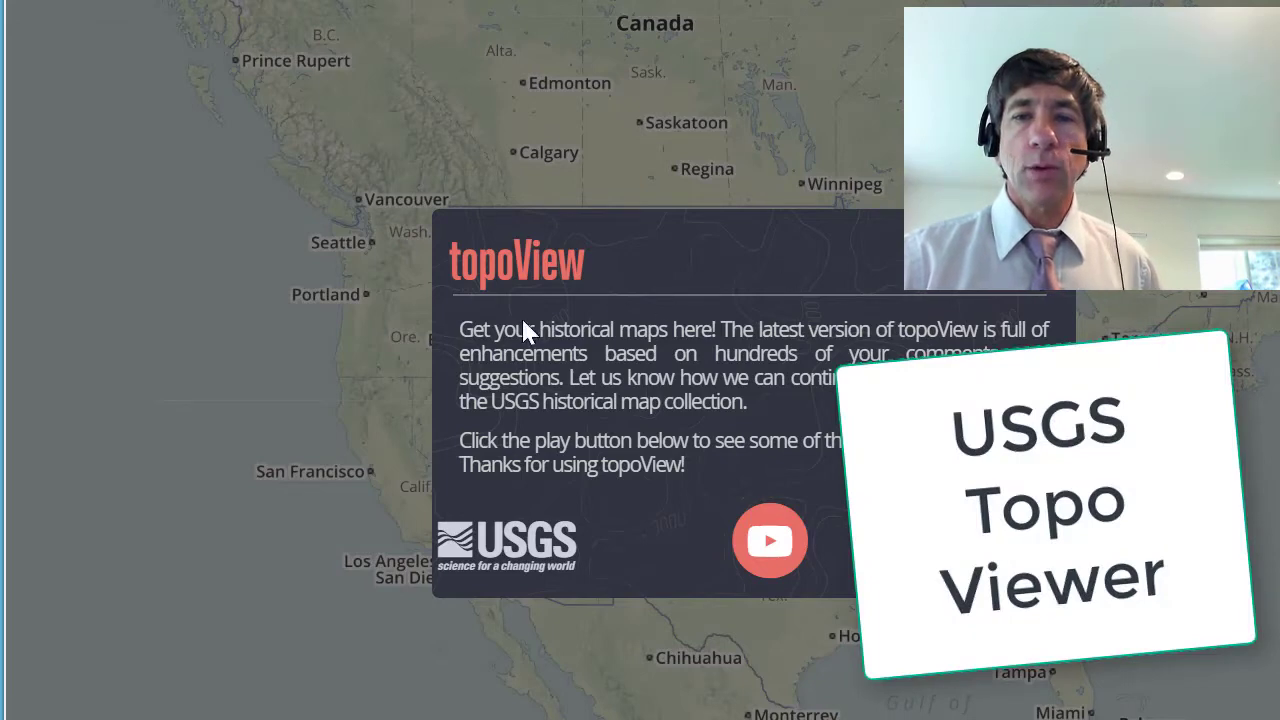
pyautogui.click(360, 343)
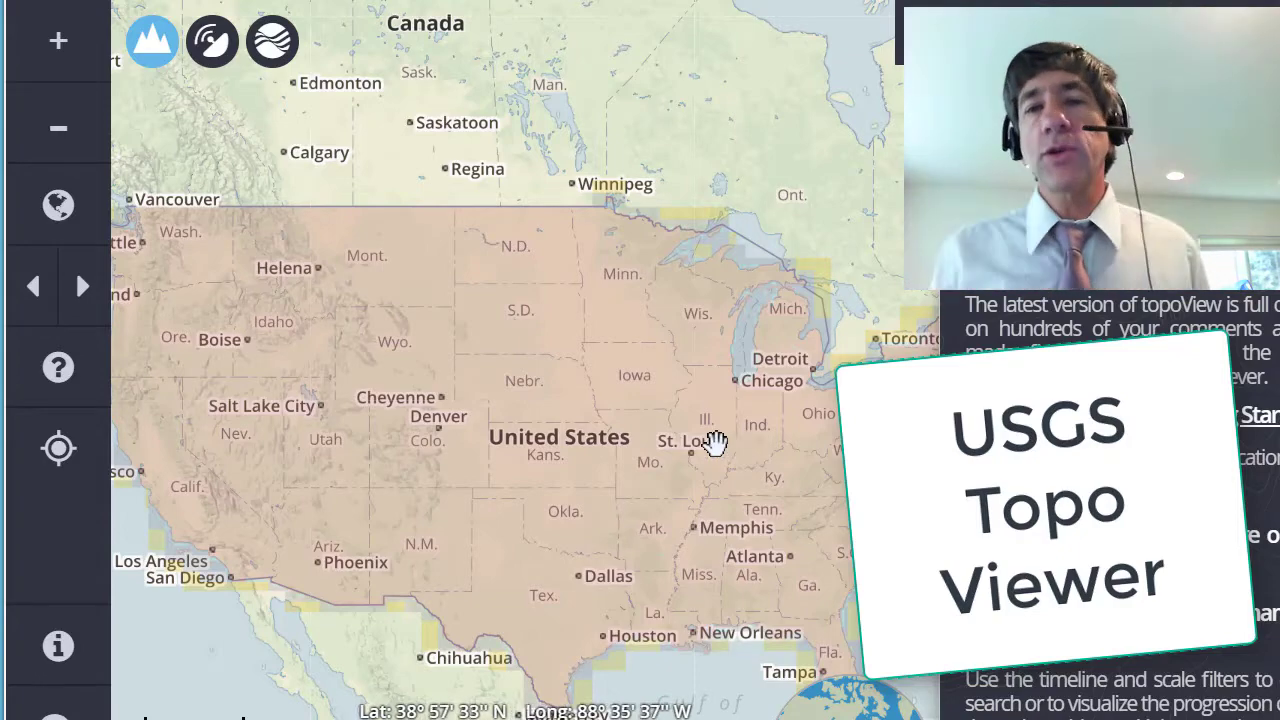
# Select the Daykin quadrangle in Nebraska on the topoView map to list its available historical maps
pyautogui.scroll(2, 530, 464)
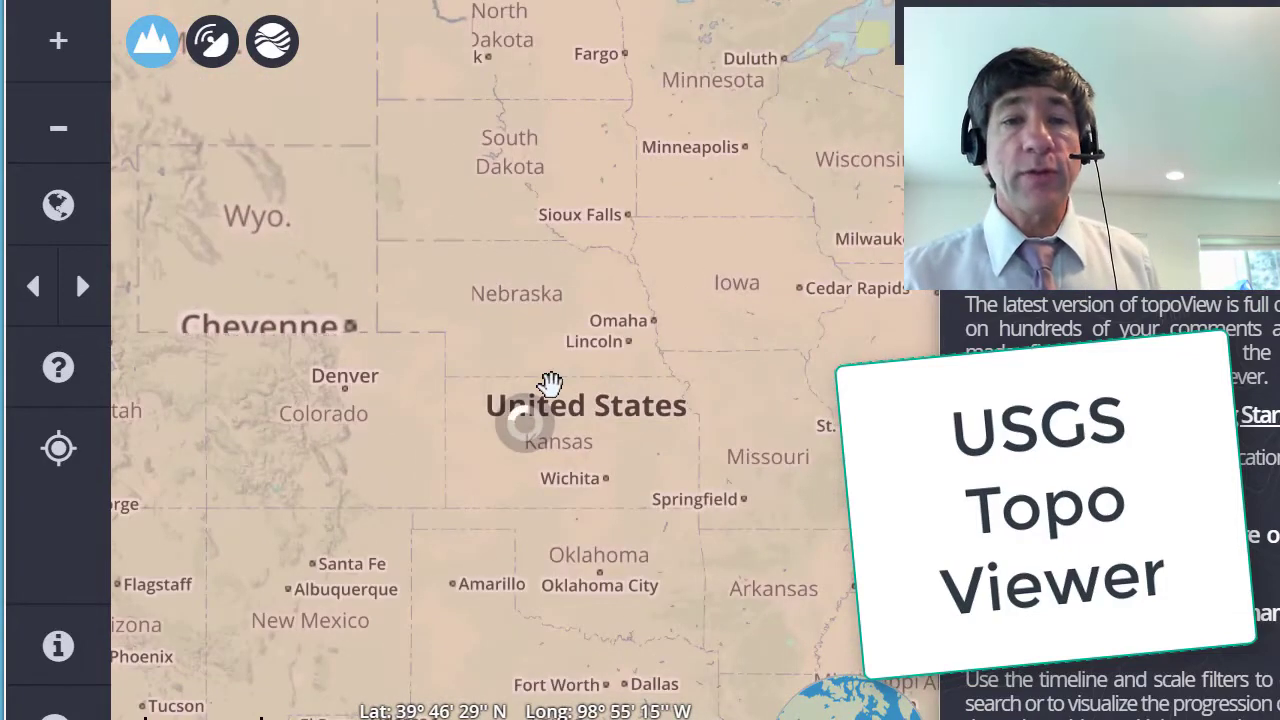
pyautogui.scroll(2, 550, 383)
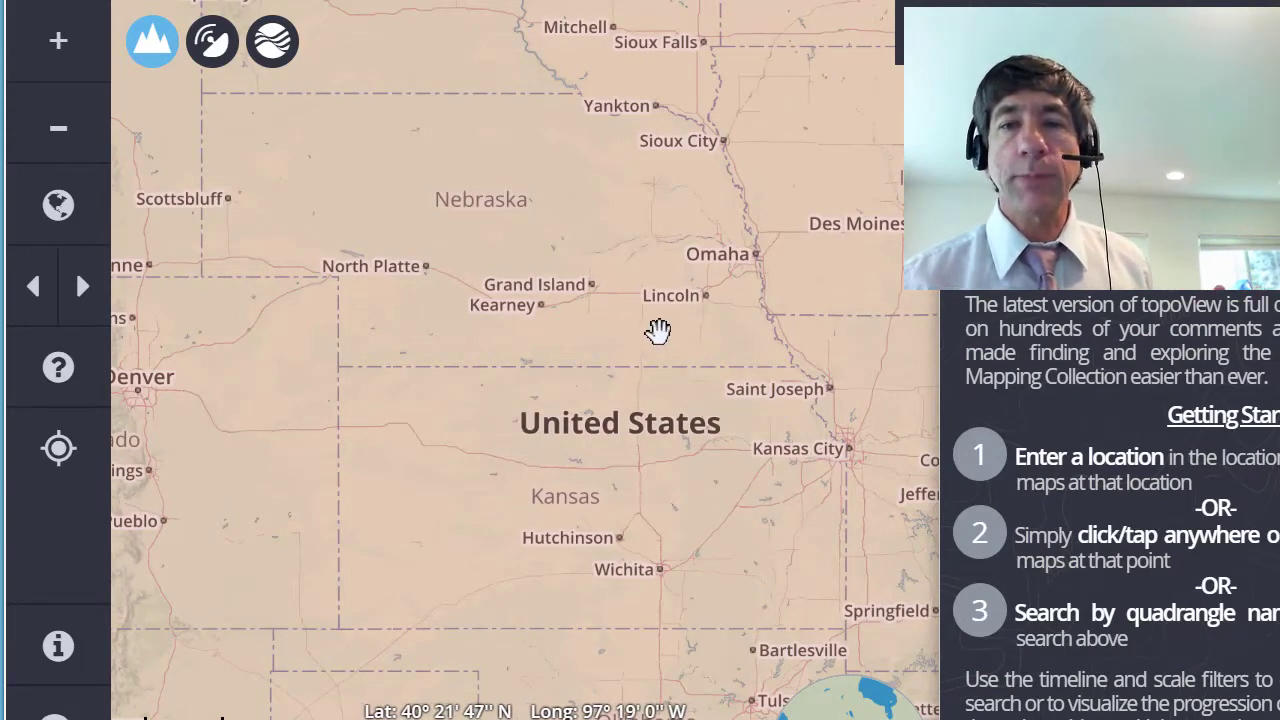
pyautogui.scroll(3, 656, 330)
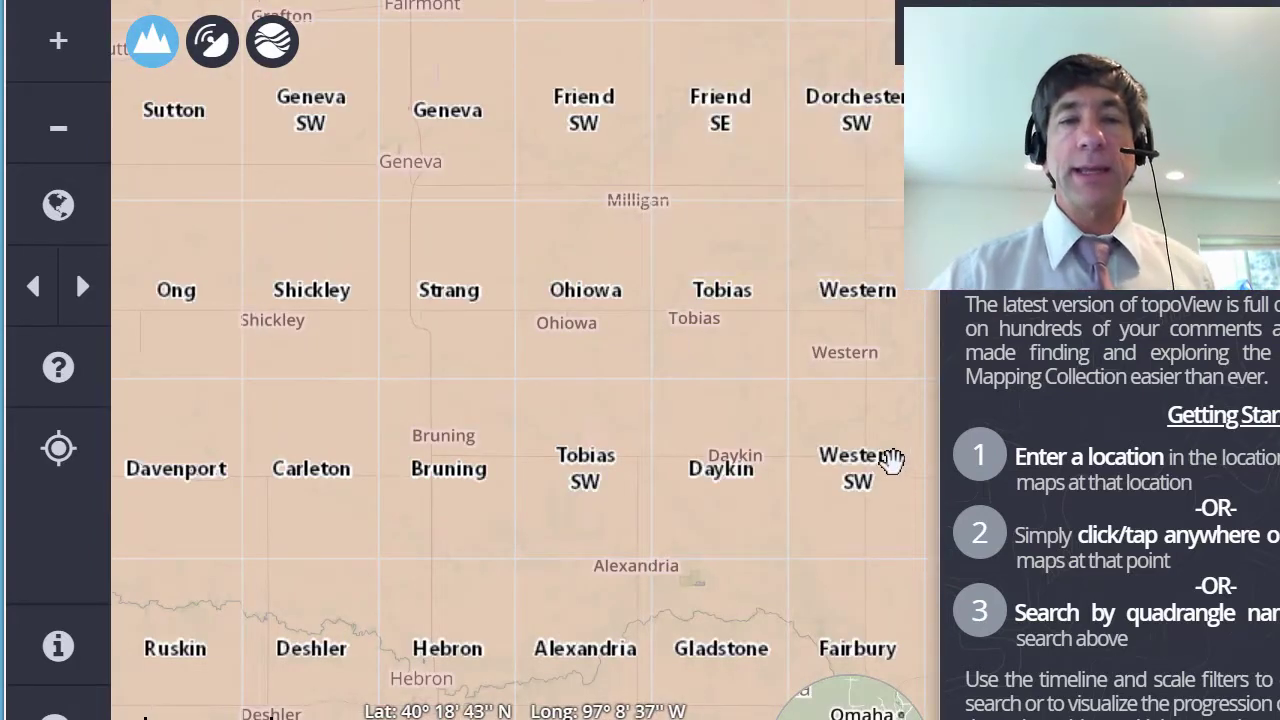
pyautogui.click(720, 480)
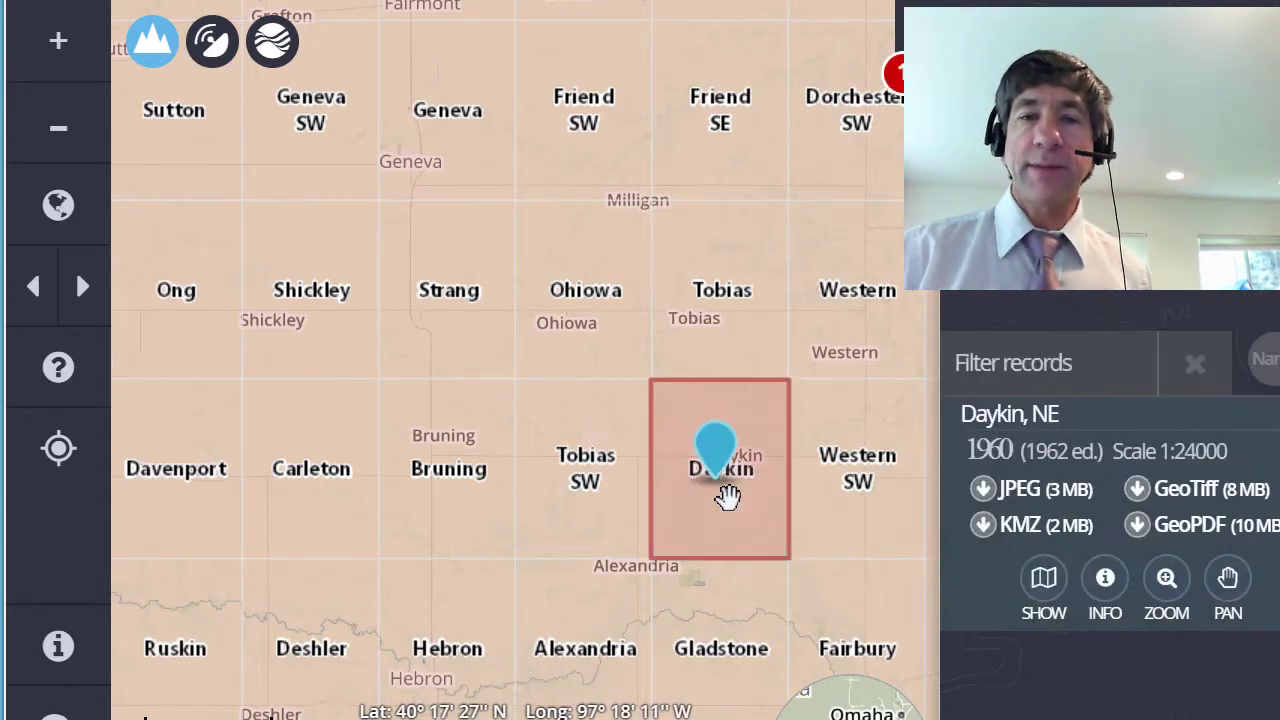
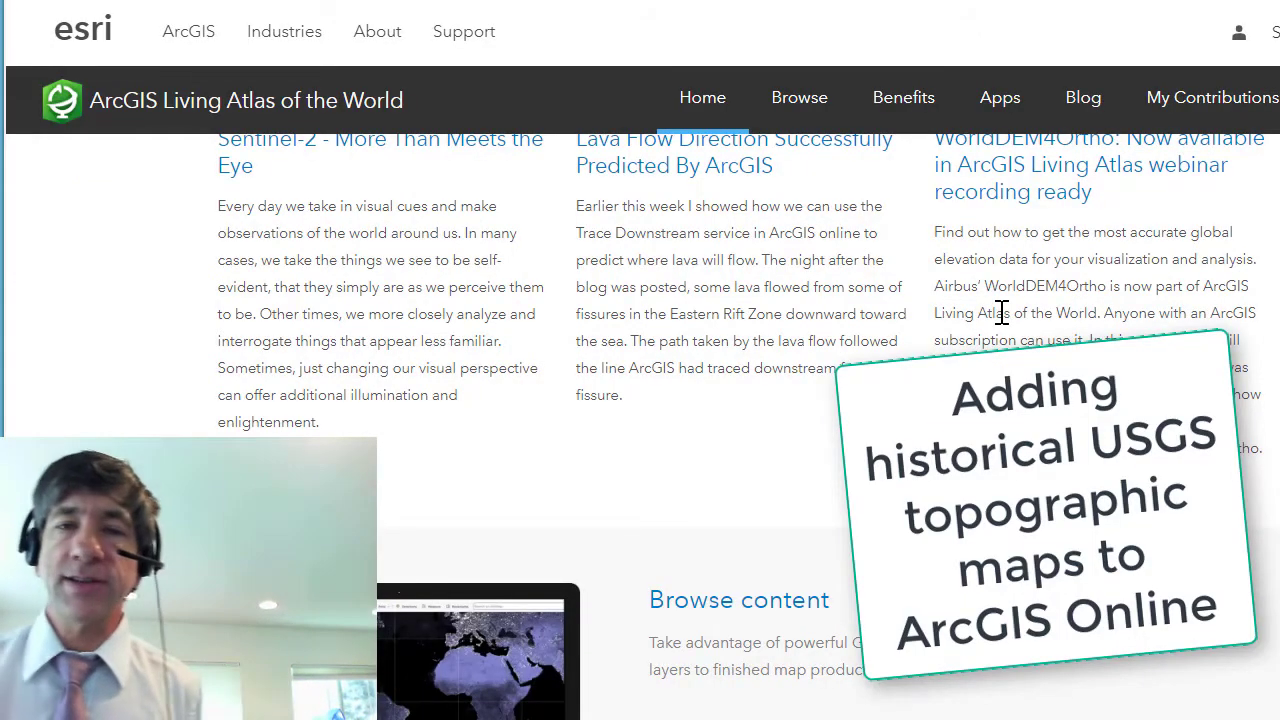
# Open the USA Historical topographic maps item among the Living Atlas historical basemap layers and copy its service URL
pyautogui.scroll(10, 1001, 312)
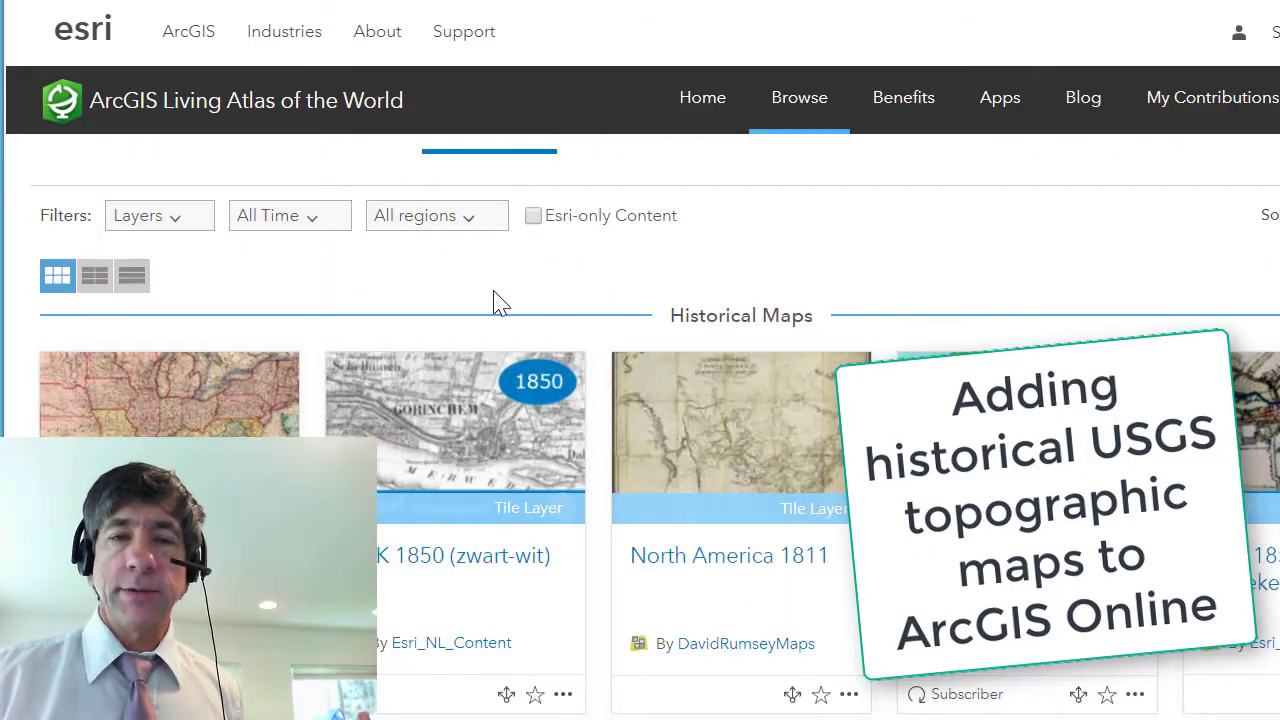
pyautogui.scroll(3, 475, 285)
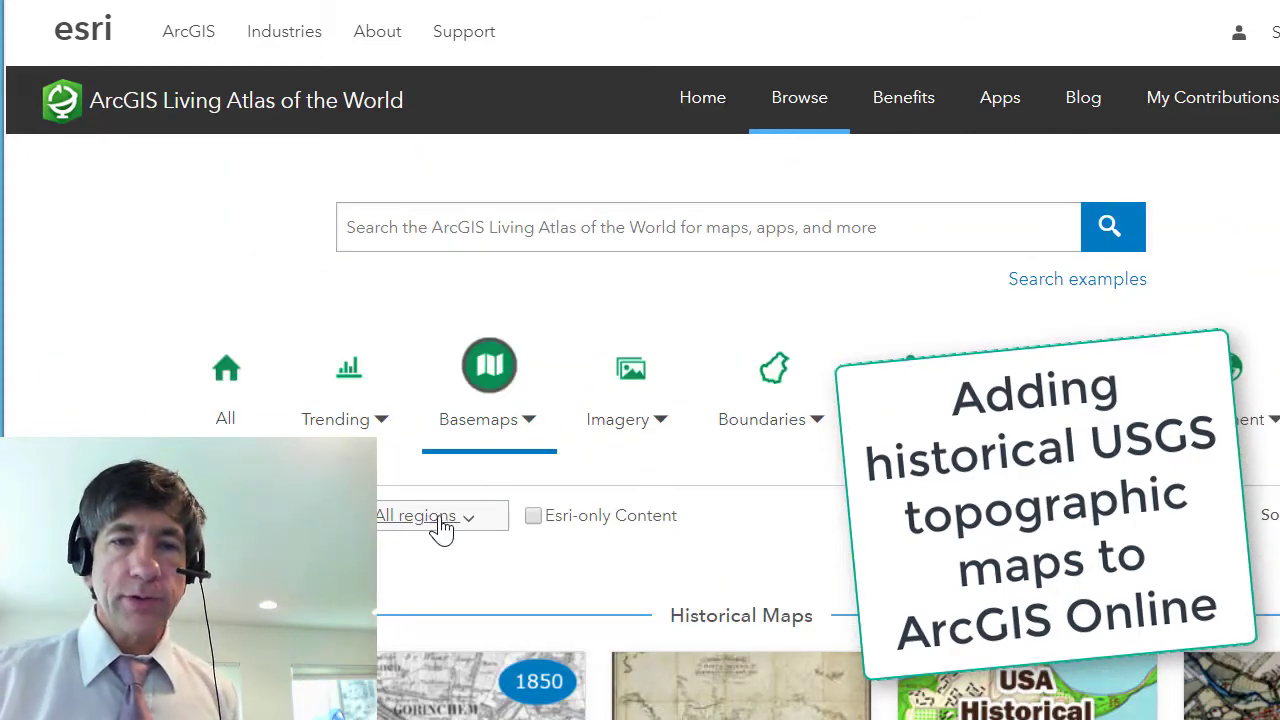
pyautogui.scroll(-3, 462, 505)
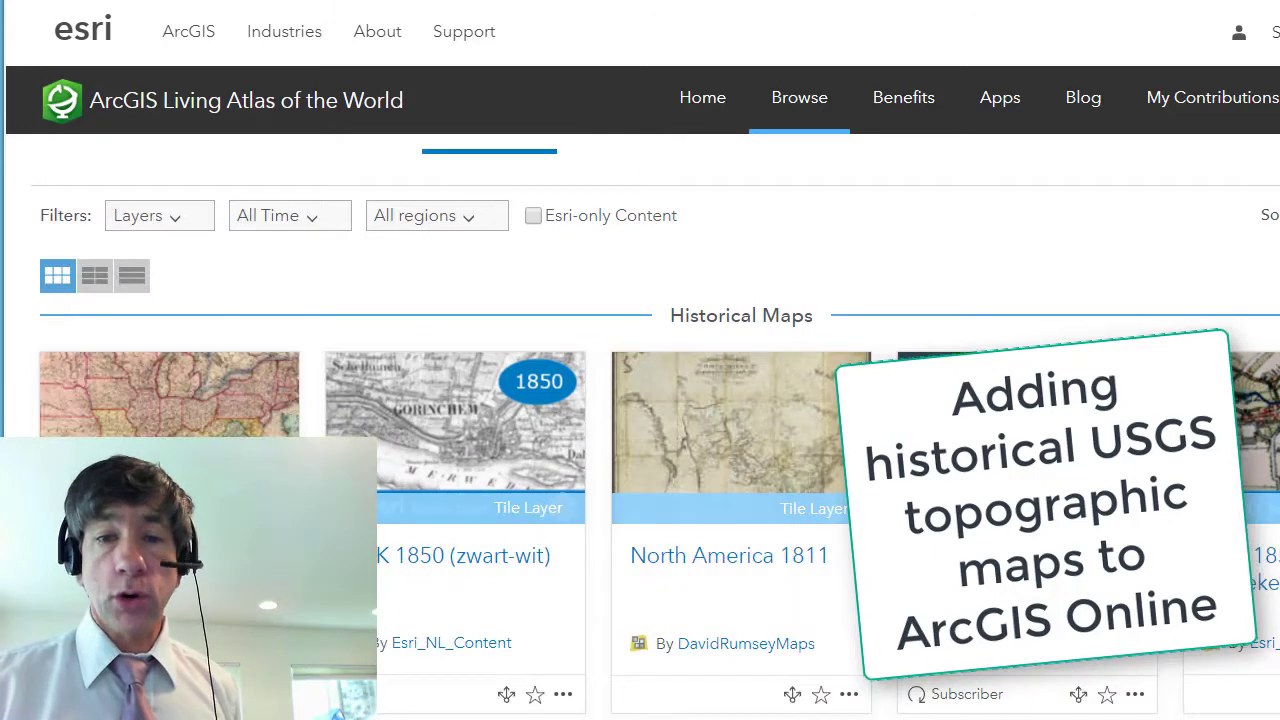
pyautogui.moveTo(1000, 450)
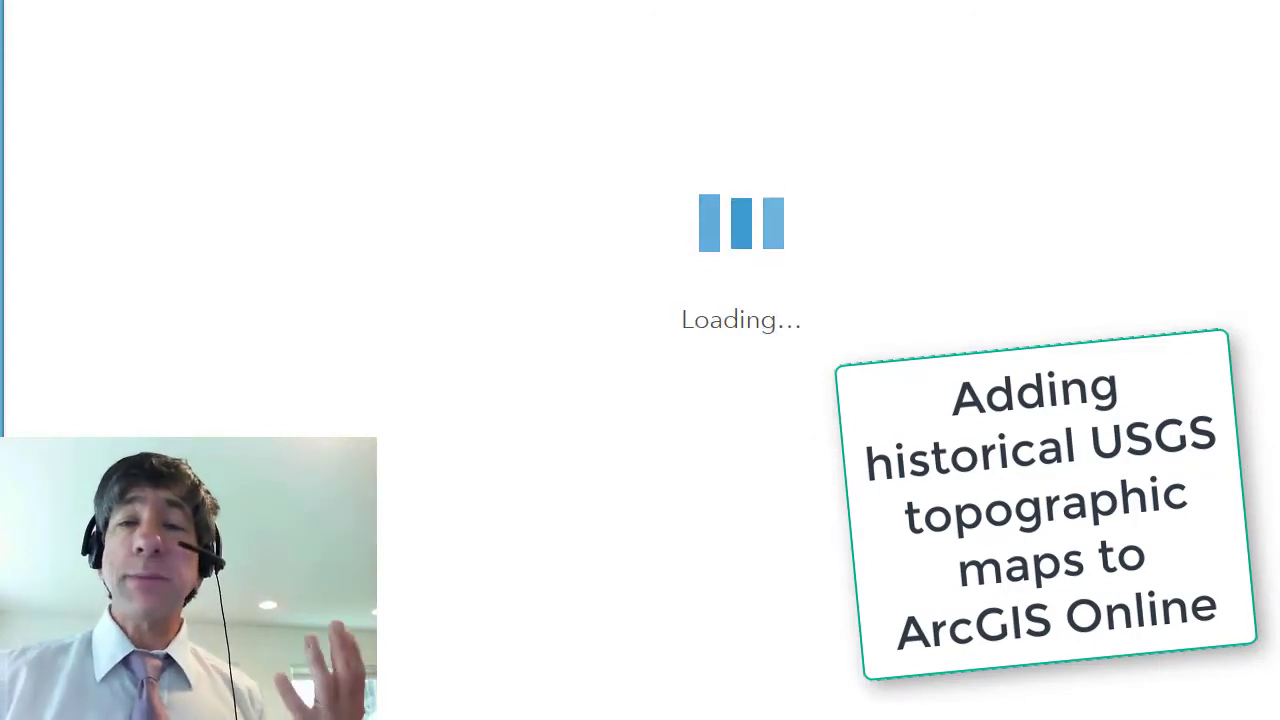
pyautogui.scroll(-10, 640, 360)
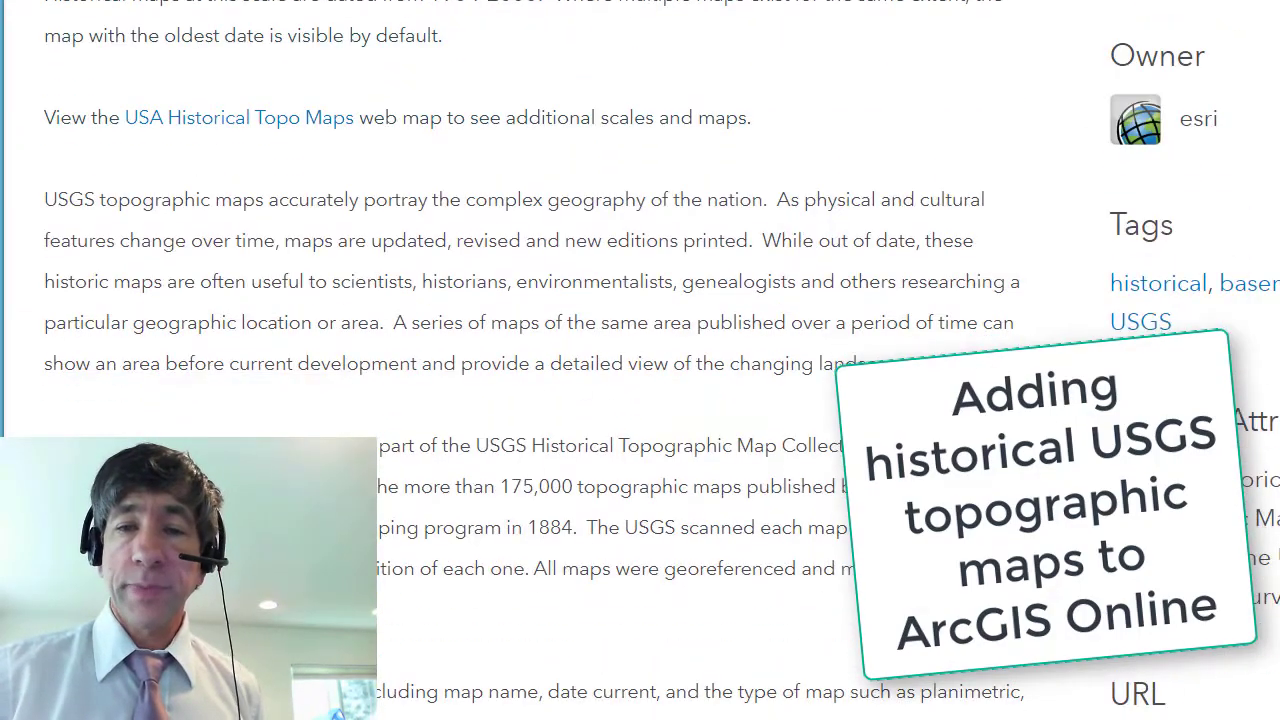
pyautogui.scroll(-3, 1160, 690)
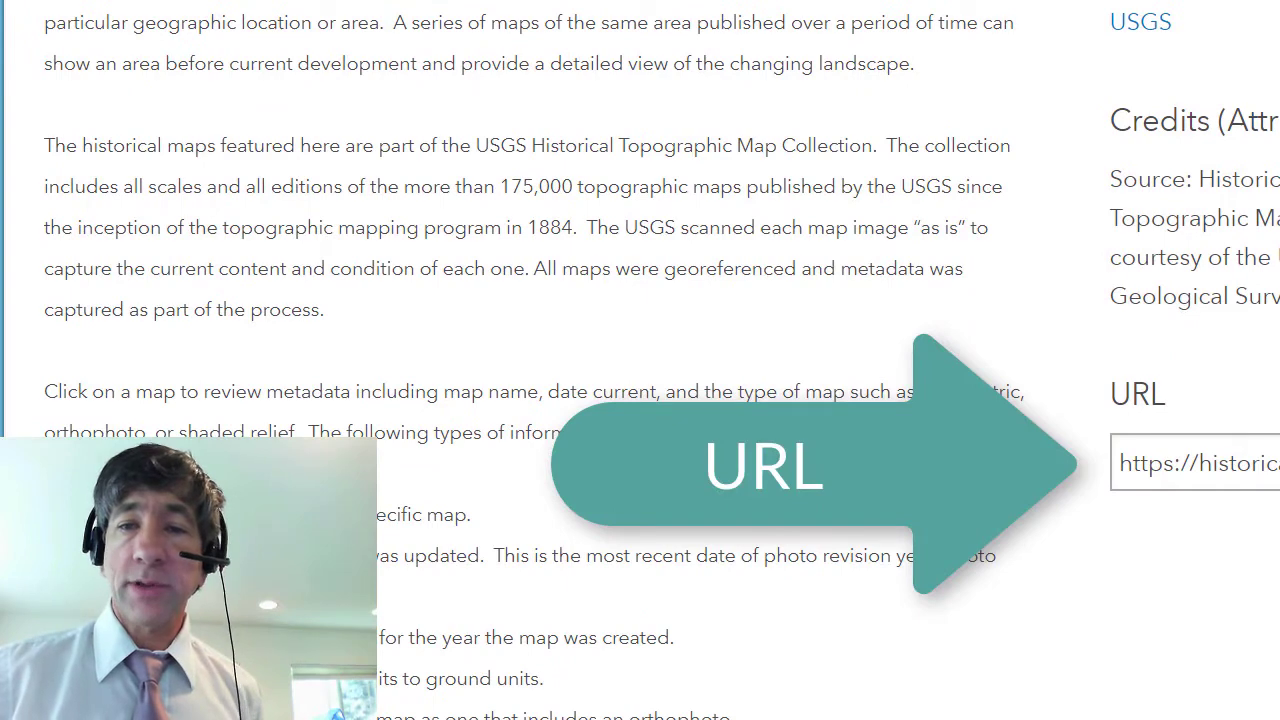
pyautogui.click(1190, 463)
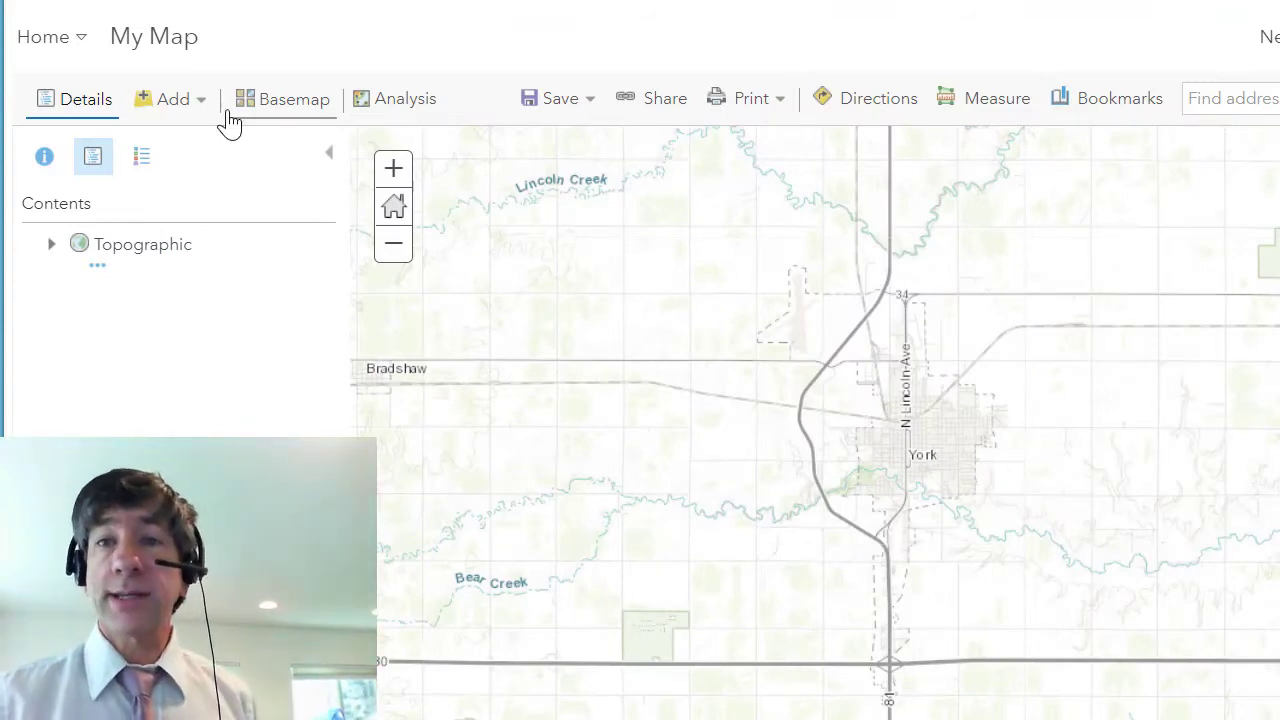
pyautogui.click(190, 108)
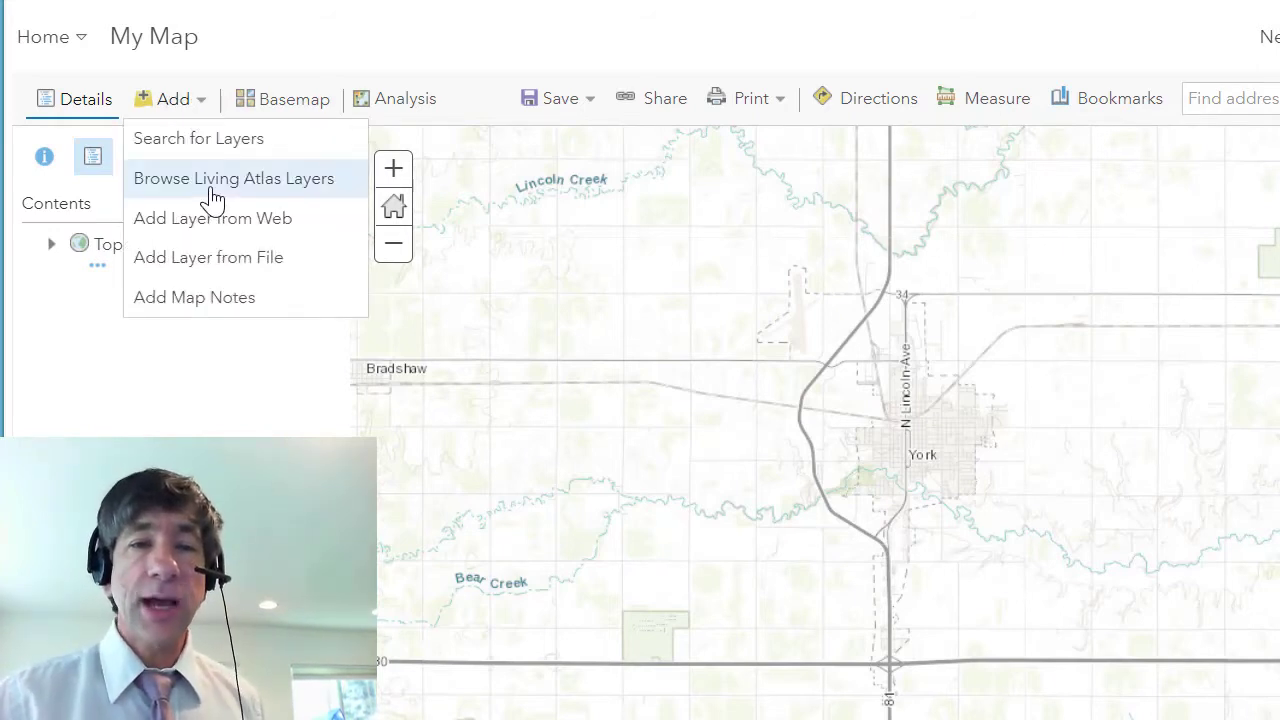
pyautogui.click(220, 226)
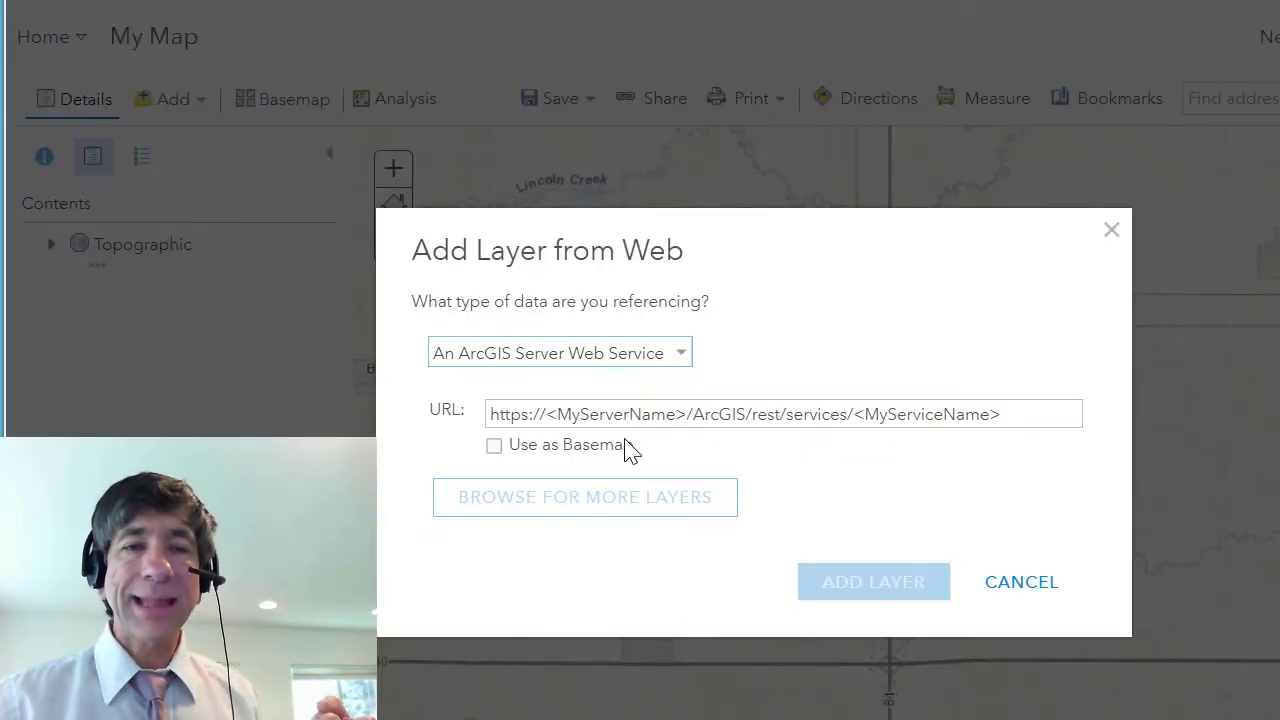
pyautogui.click(636, 418)
pyautogui.write('https://historical1.arcgis.com/arcgis/rest/services/USA_Historical_Topo_Maps/ImageServer')
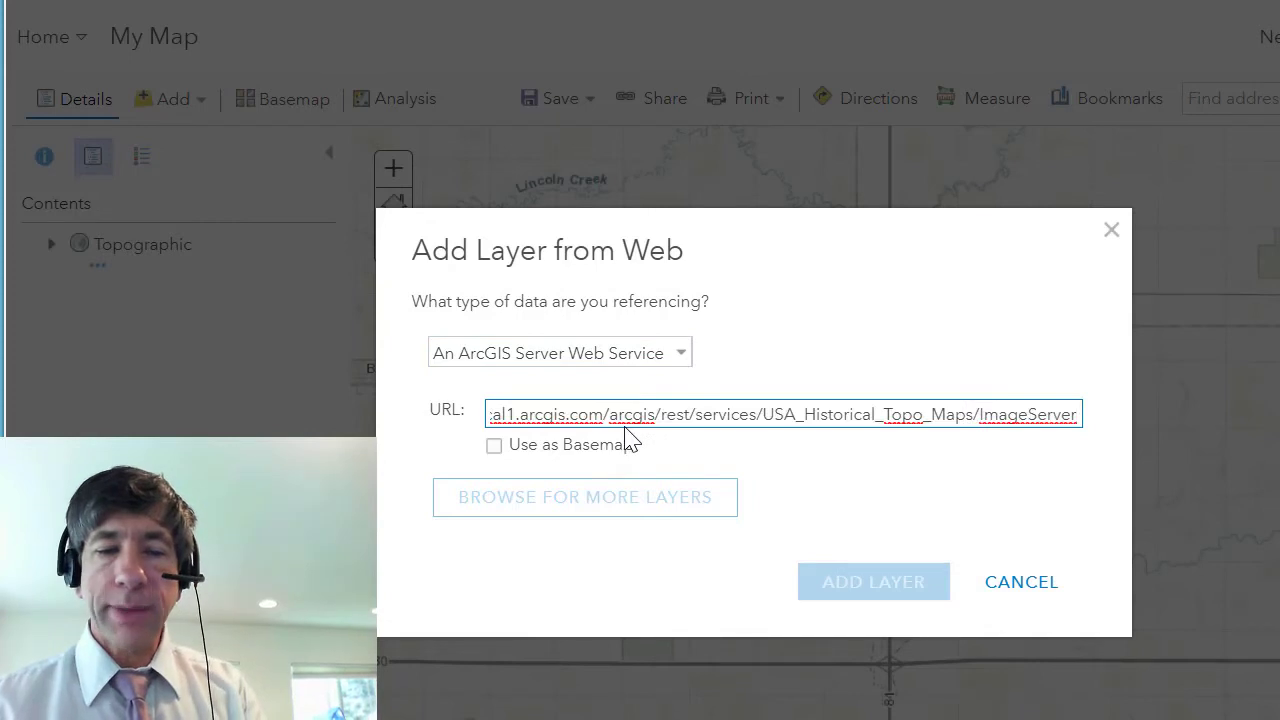
pyautogui.click(903, 588)
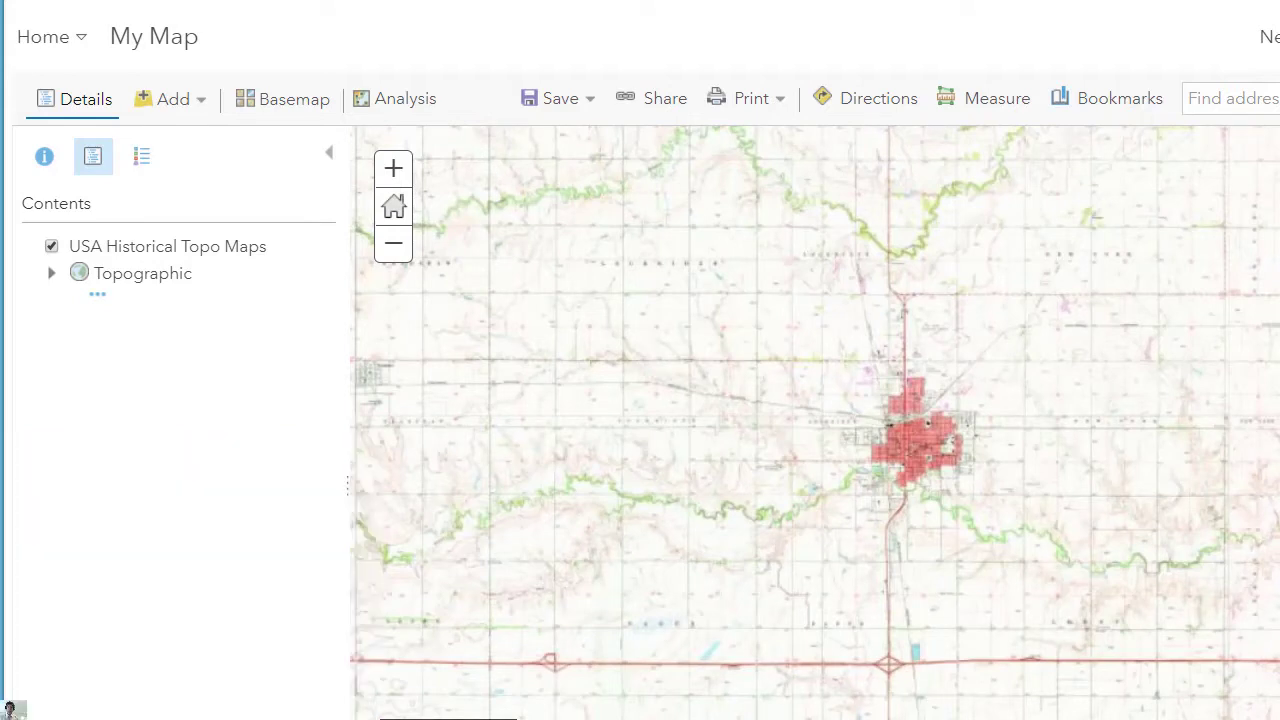
# Set the USA Historical Topo Maps layer's transparency to about 35% to compare the area around York with the modern basemap
pyautogui.moveTo(976, 710)
pyautogui.mouseDown()
pyautogui.moveTo(980, 694)
pyautogui.moveTo(983, 712)
pyautogui.mouseUp()
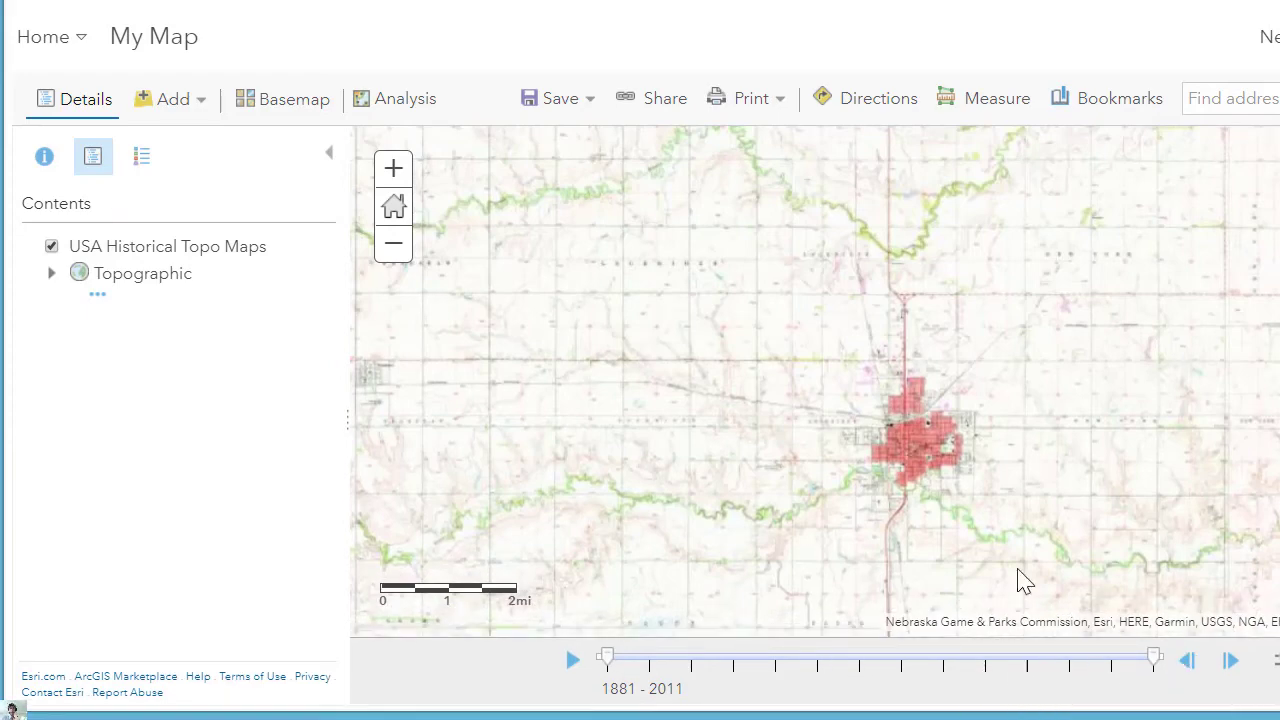
pyautogui.scroll(1, 916, 463)
pyautogui.moveTo(891, 466); pyautogui.dragTo(880, 331)
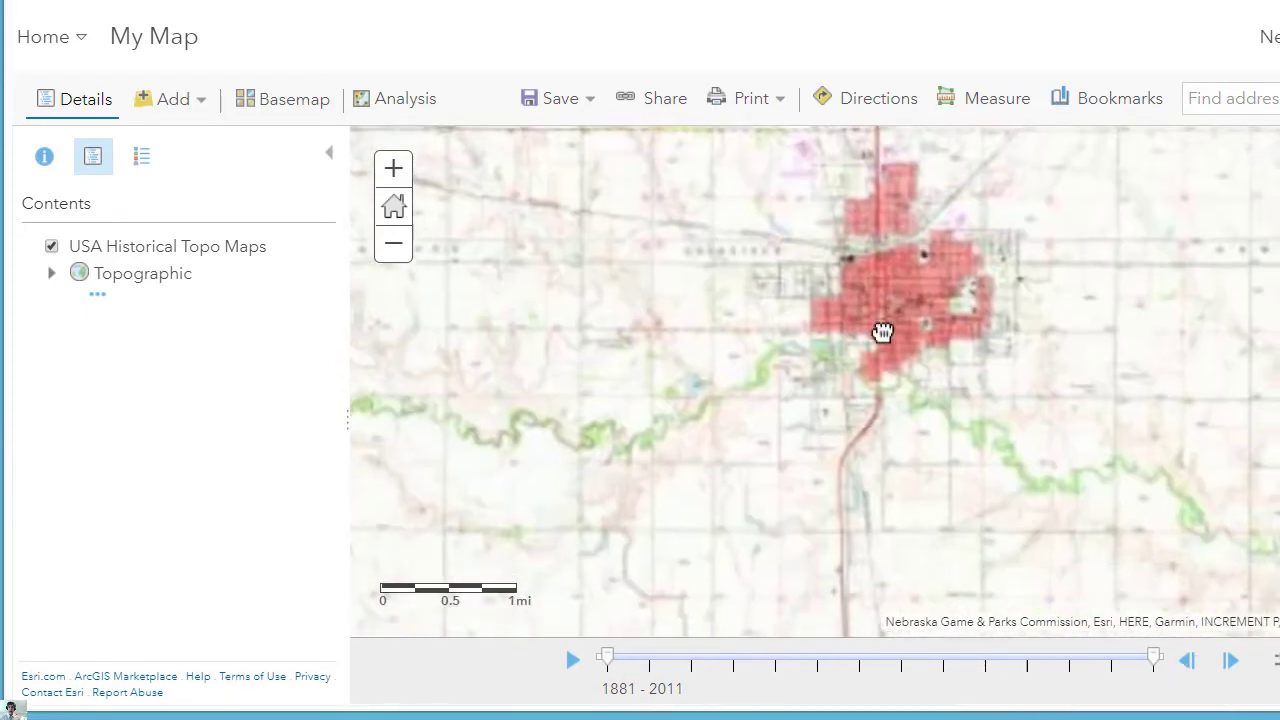
pyautogui.moveTo(926, 437); pyautogui.dragTo(954, 354)
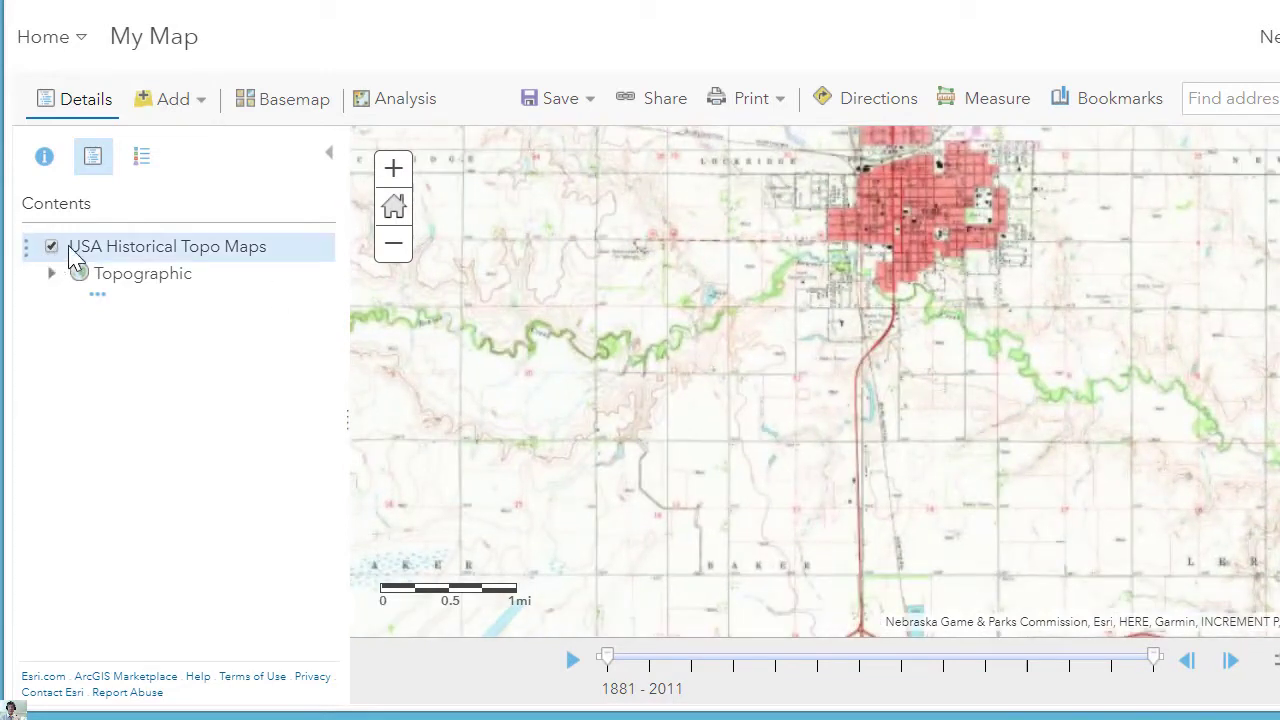
pyautogui.moveTo(100, 260)
pyautogui.click(177, 271)
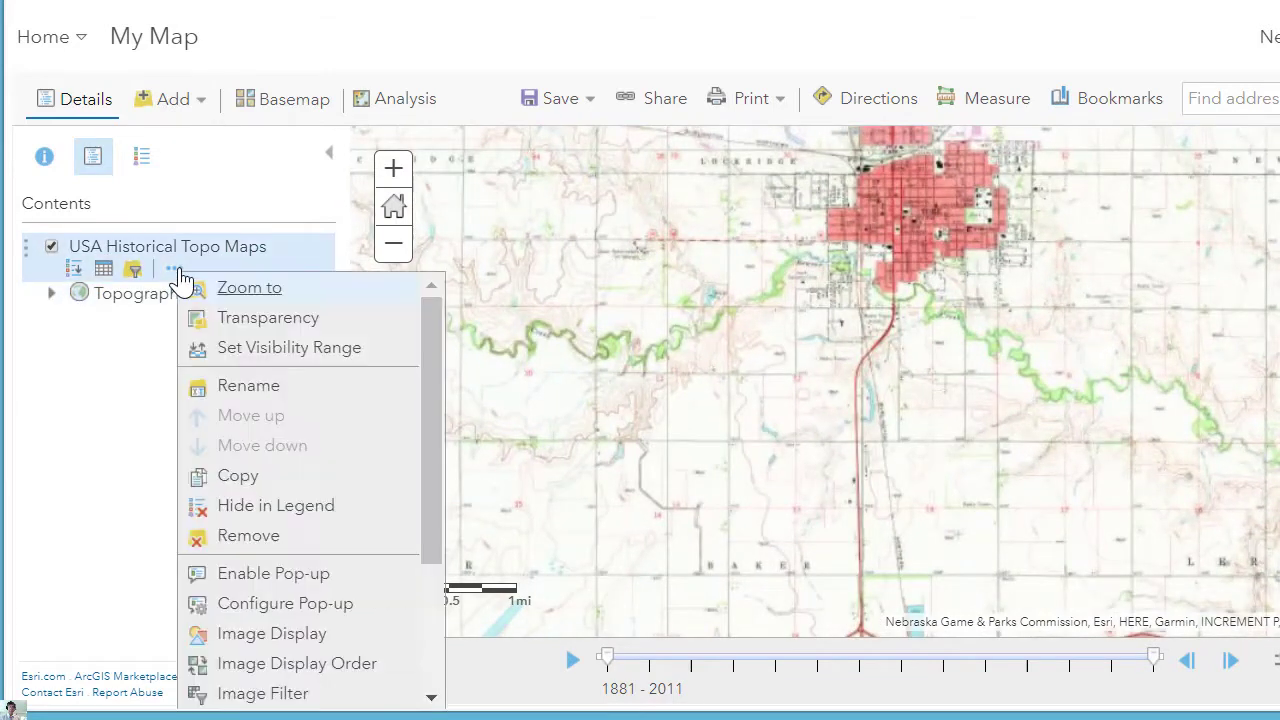
pyautogui.moveTo(257, 330)
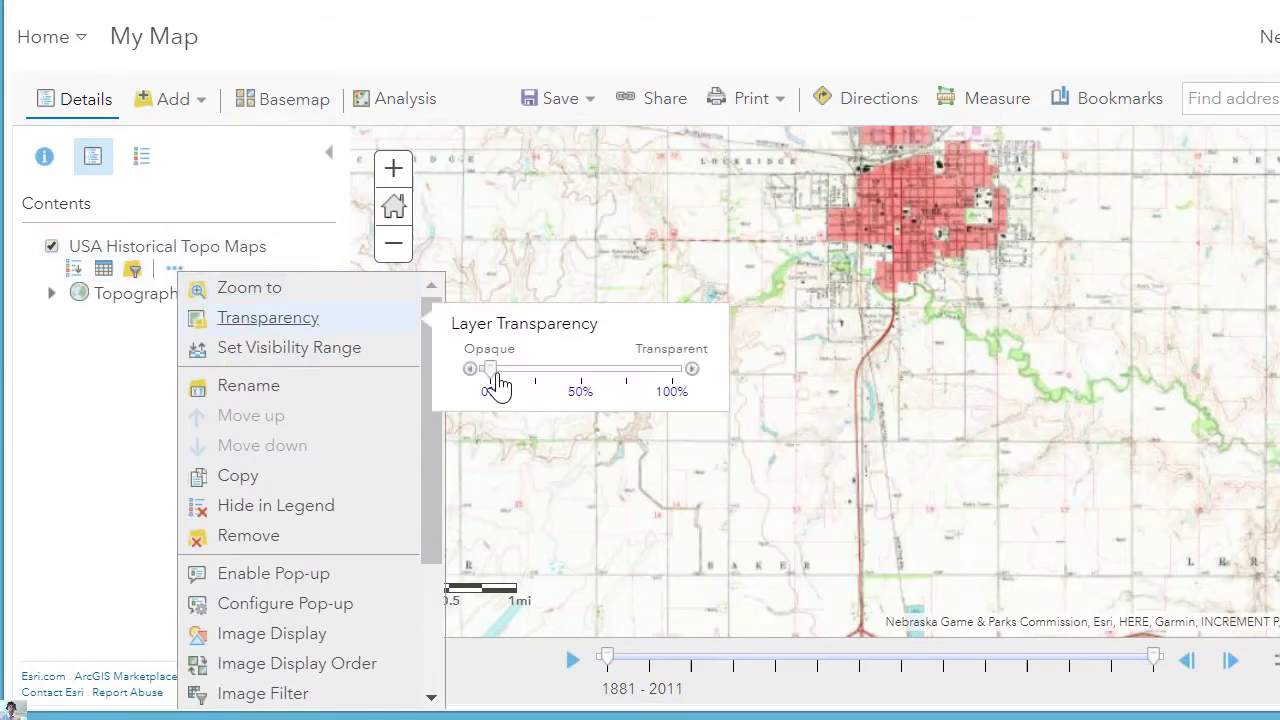
pyautogui.moveTo(490, 370); pyautogui.dragTo(557, 380)
pyautogui.moveTo(809, 494); pyautogui.dragTo(843, 420)
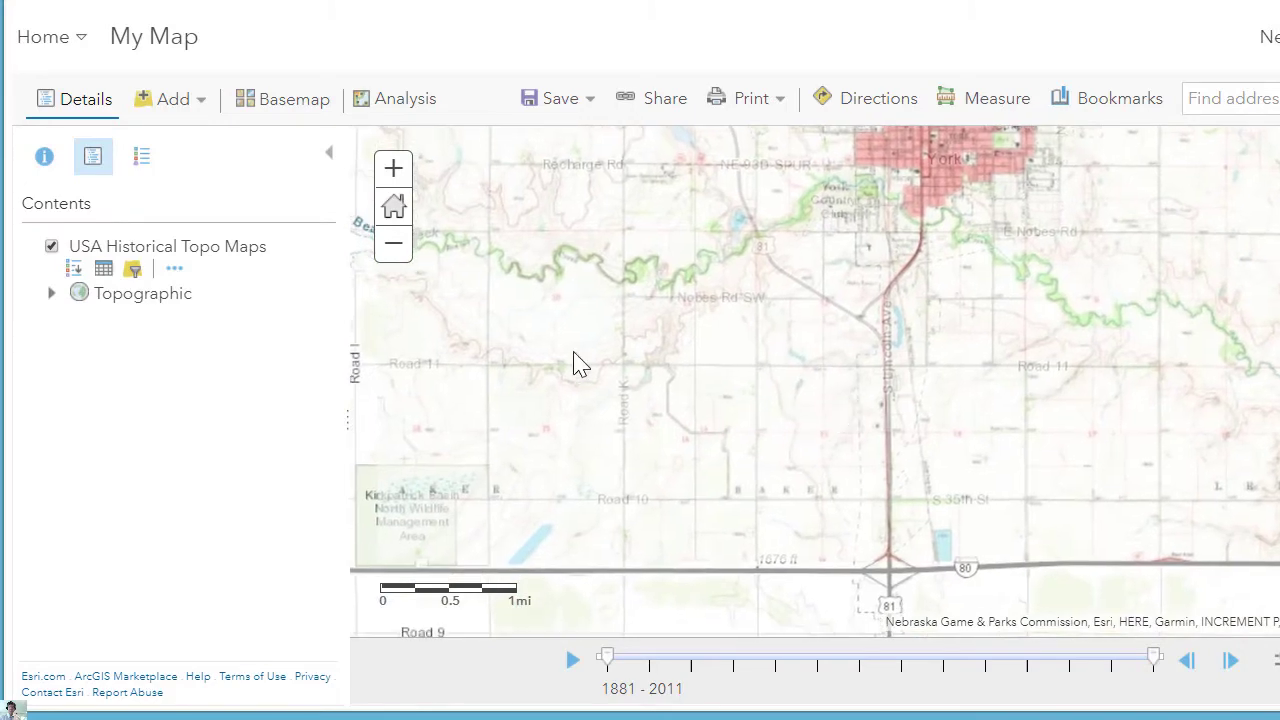
# Return the USA Historical Topo Maps layer to fully opaque and examine the historical map around York
pyautogui.click(175, 269)
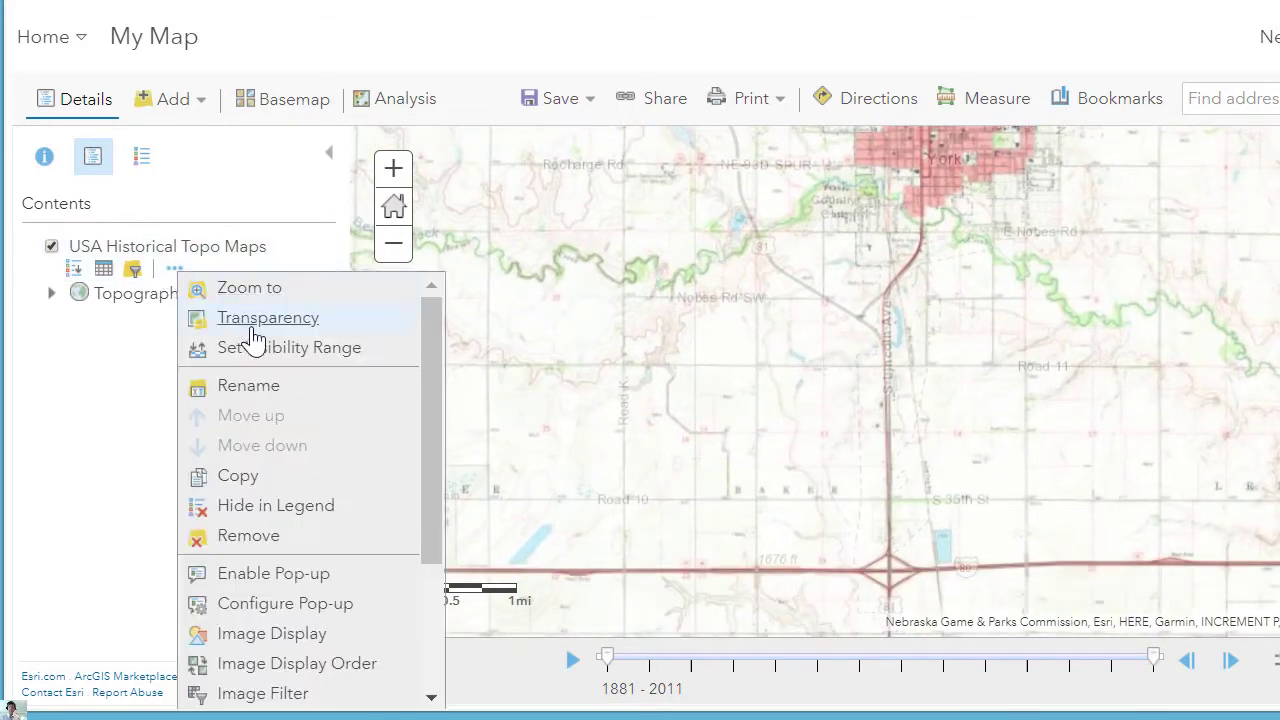
pyautogui.moveTo(323, 334)
pyautogui.moveTo(551, 376); pyautogui.dragTo(489, 389)
pyautogui.moveTo(854, 434); pyautogui.dragTo(946, 529)
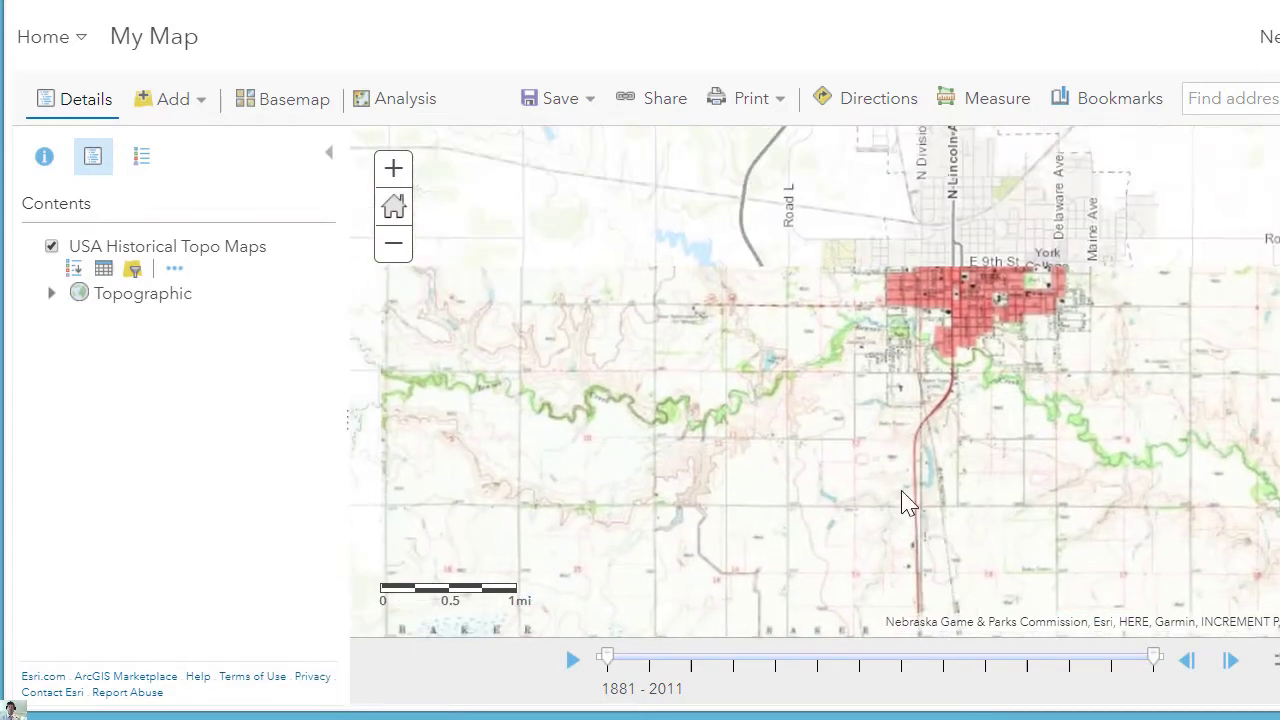
pyautogui.moveTo(863, 425); pyautogui.dragTo(825, 505)
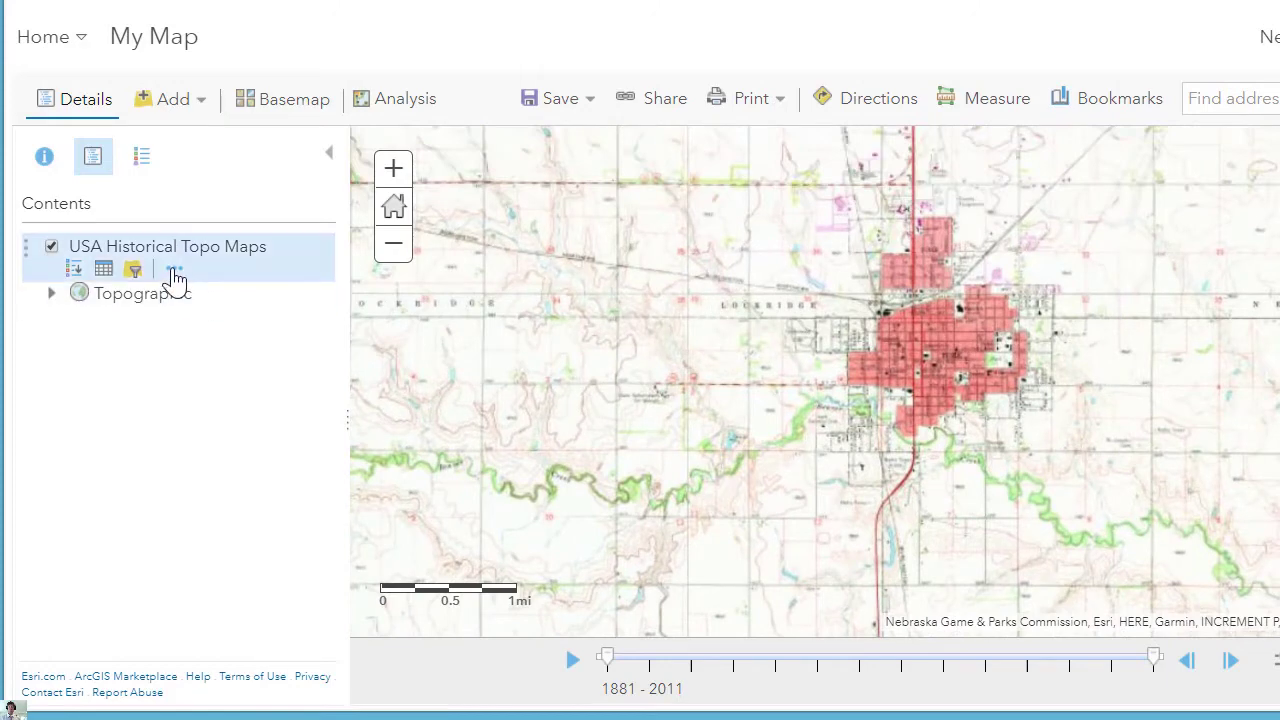
# Set the USA Historical Topo Maps layer's transparency to about 25% and close the layer options
pyautogui.click(174, 272)
pyautogui.moveTo(286, 334)
pyautogui.moveTo(494, 369); pyautogui.dragTo(538, 380)
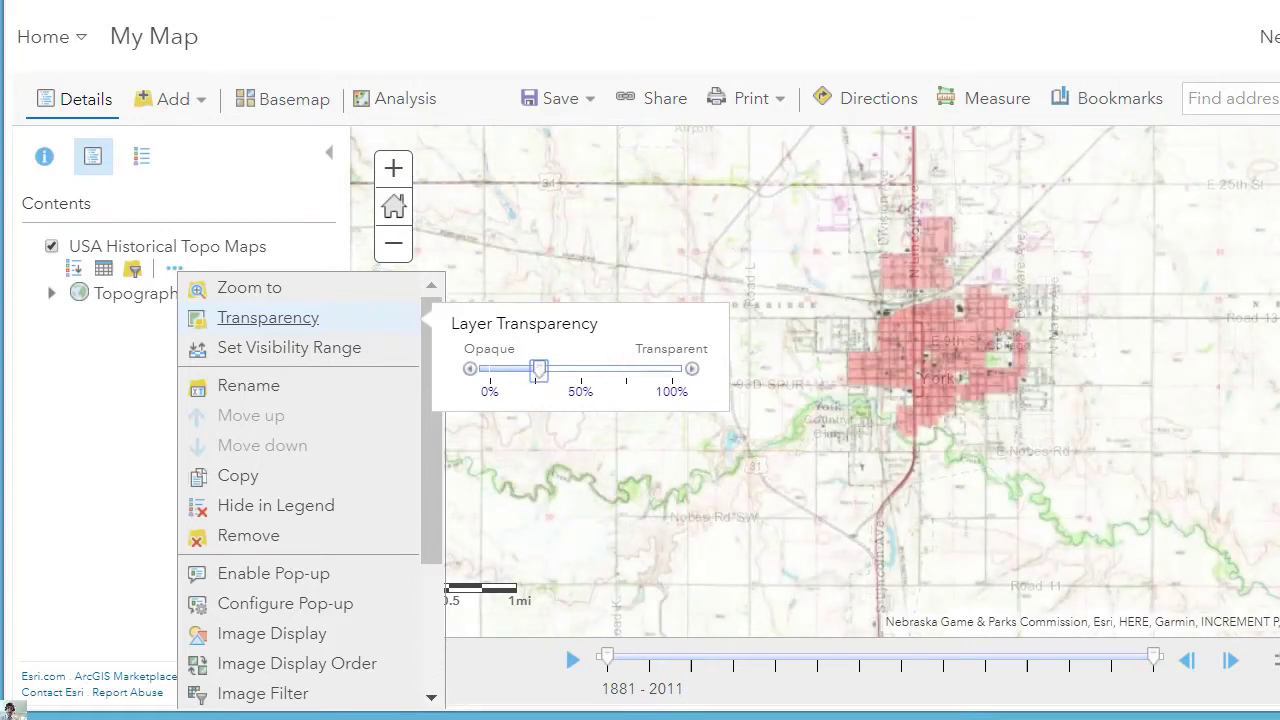
pyautogui.click(1230, 98)
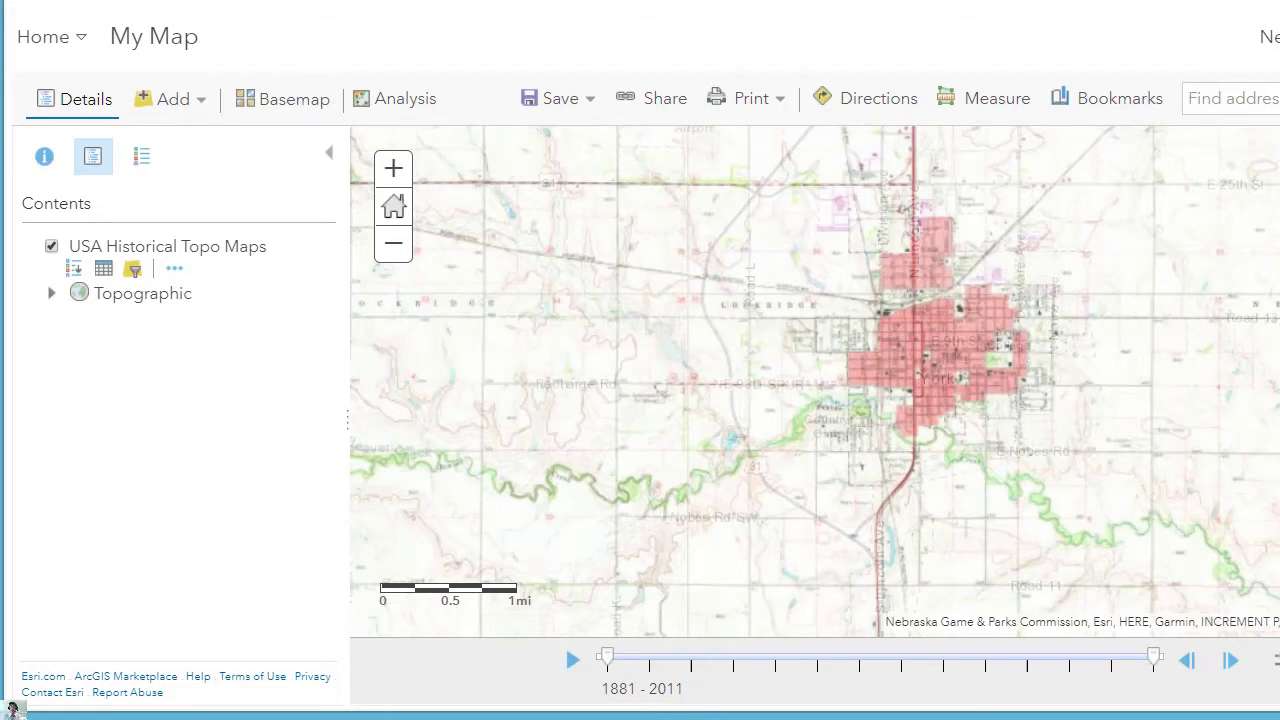
# Find Plano, TX on the map and examine the historical topographic coverage around Plano and Richardson
pyautogui.write('pal')
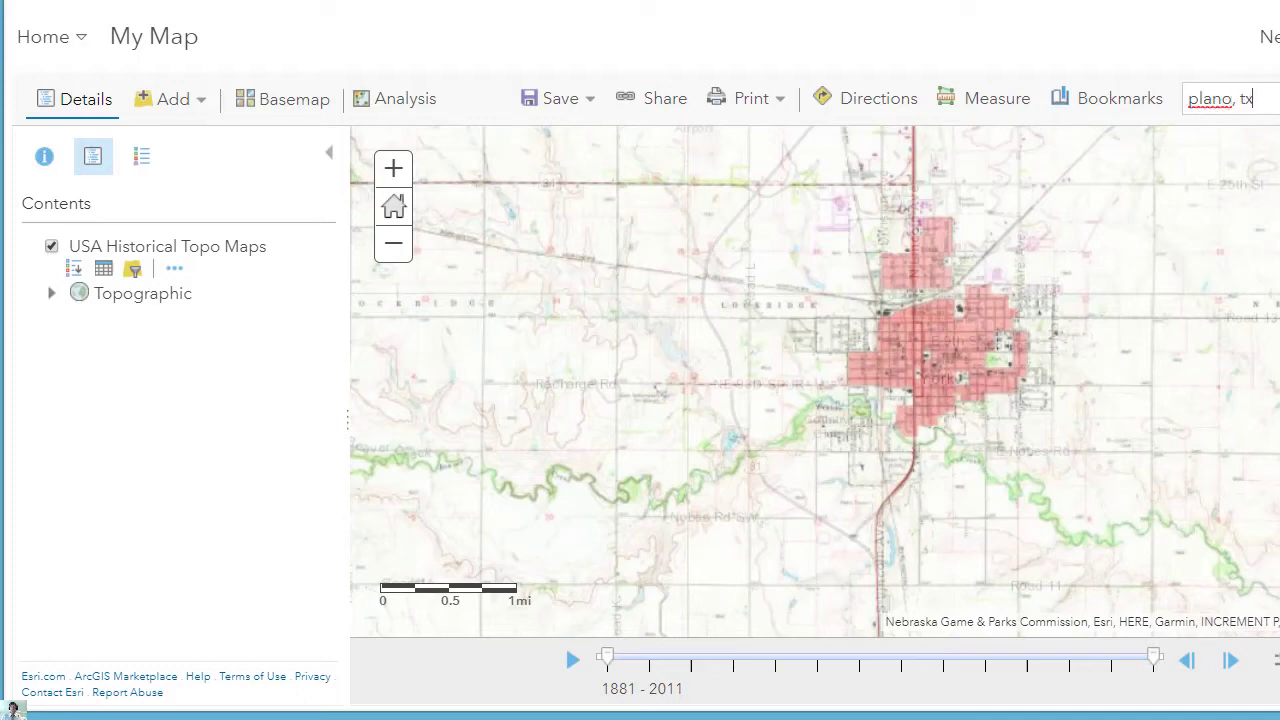
pyautogui.press('Return')
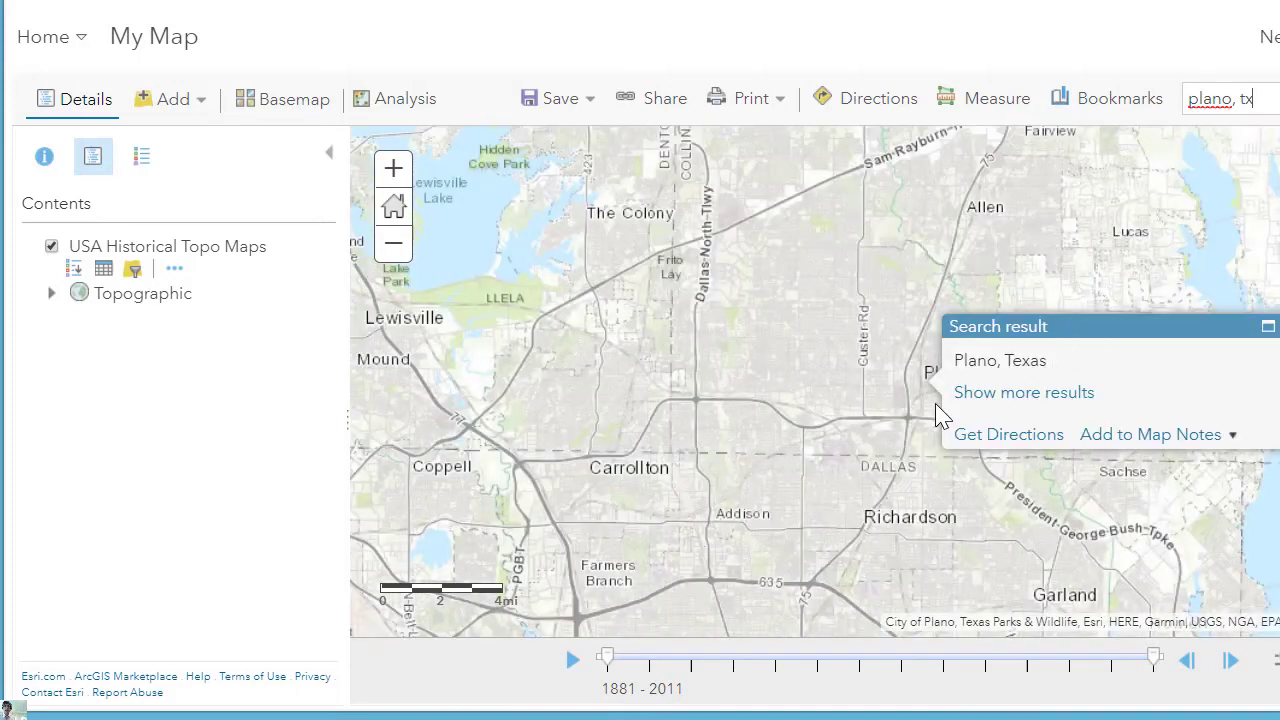
pyautogui.click(1014, 420)
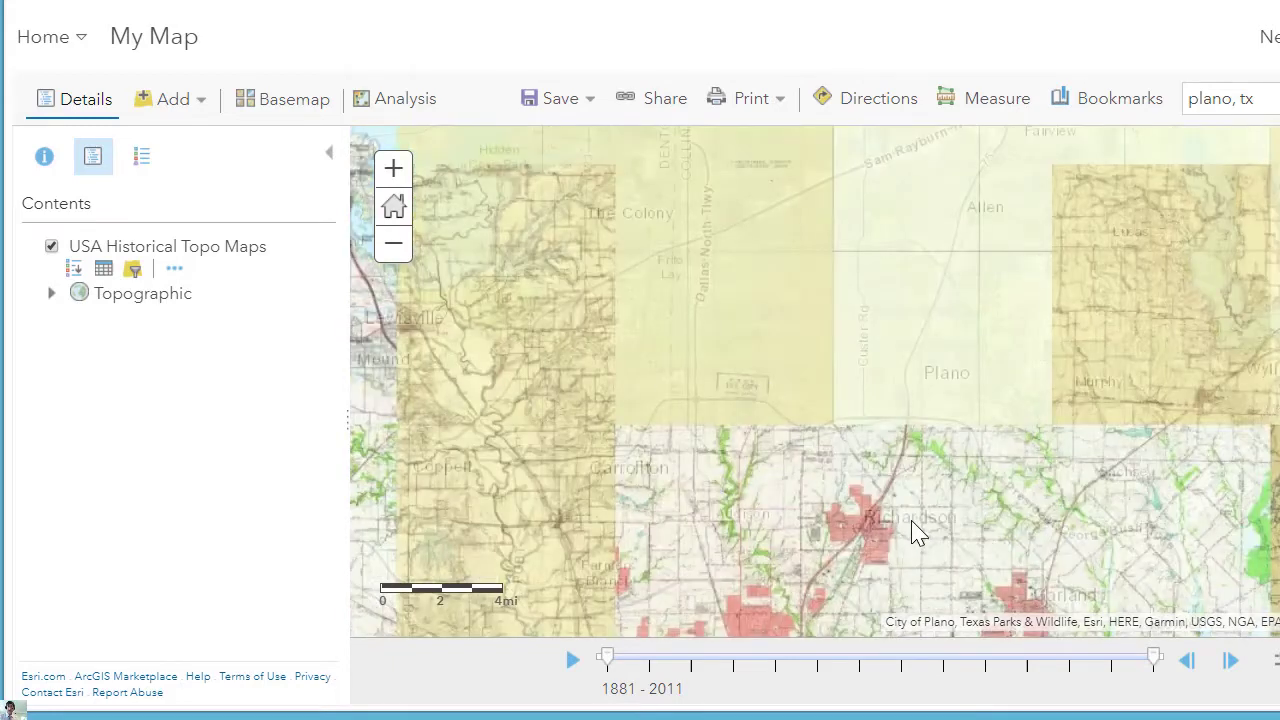
pyautogui.moveTo(918, 533); pyautogui.dragTo(977, 400)
pyautogui.scroll(1, 926, 433)
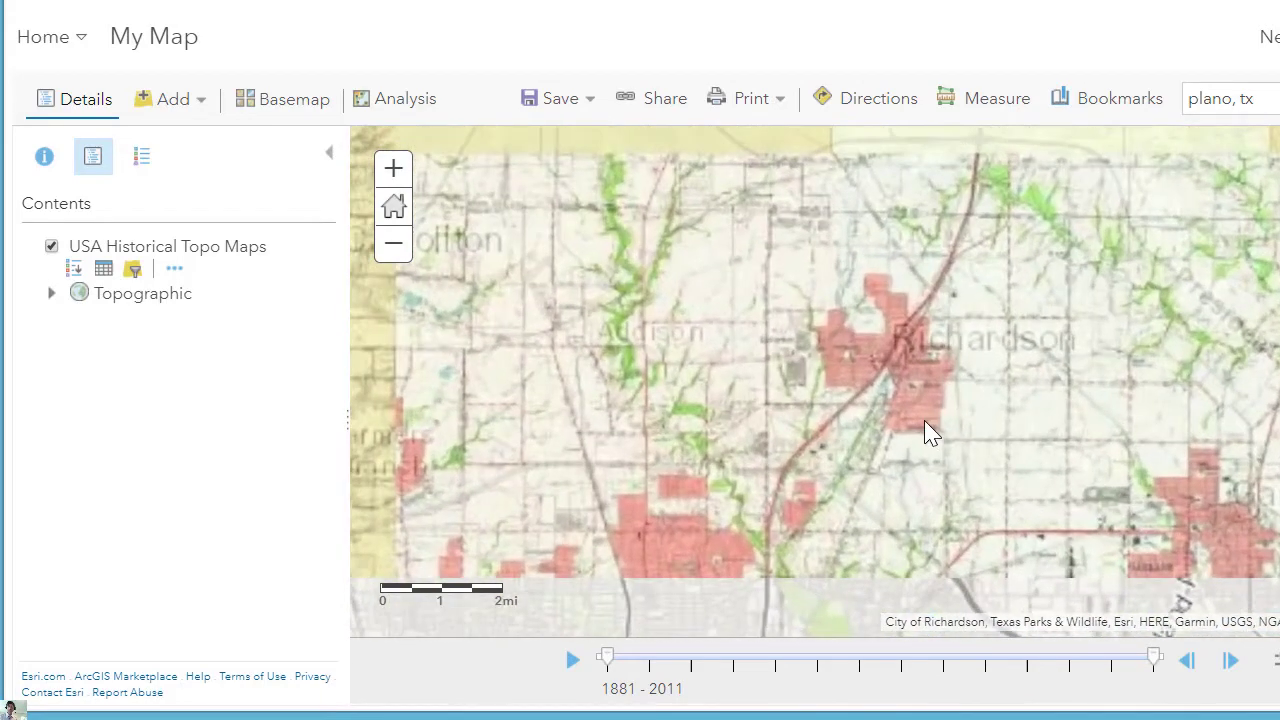
pyautogui.moveTo(974, 334); pyautogui.dragTo(967, 502)
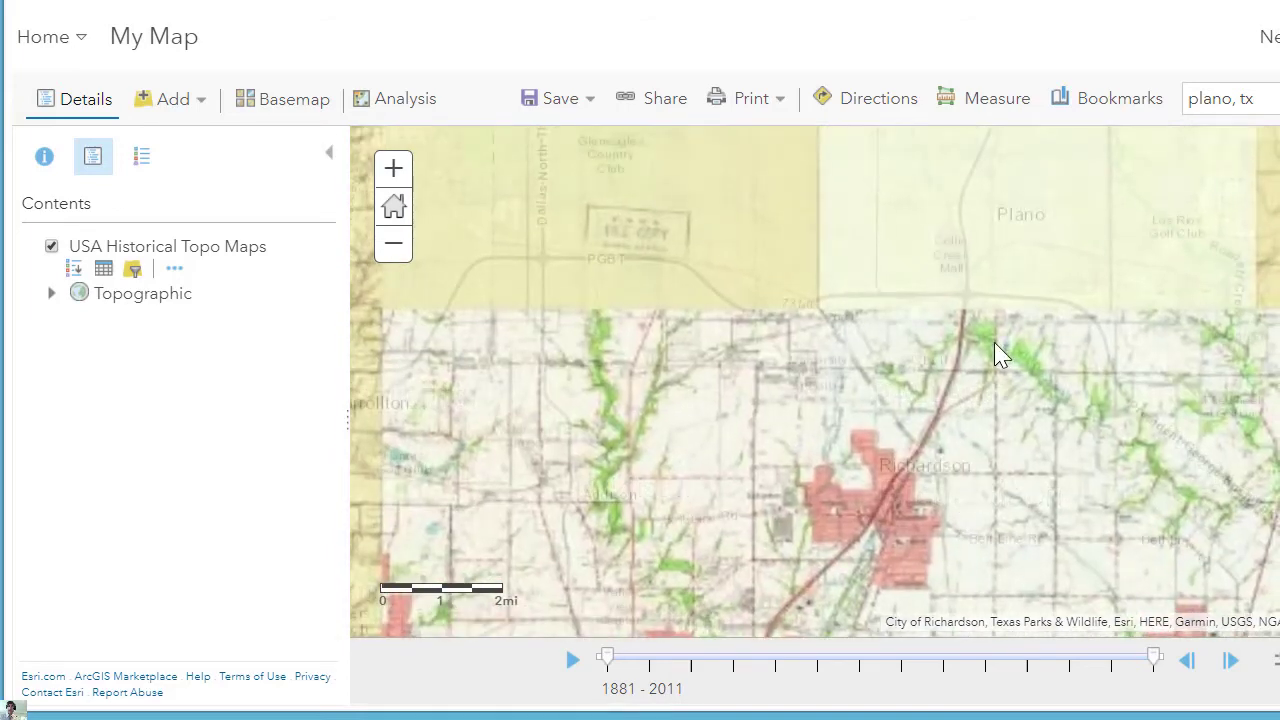
pyautogui.scroll(1, 866, 349)
pyautogui.moveTo(866, 349); pyautogui.dragTo(929, 374)
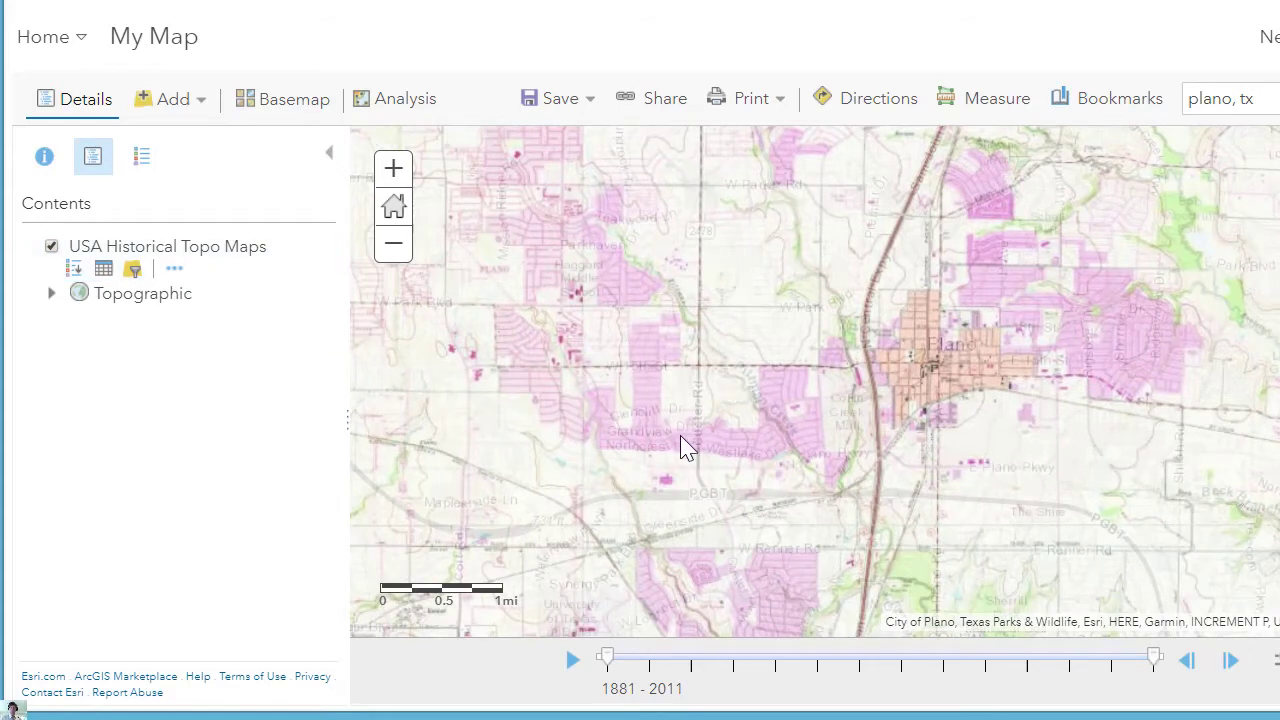
# Set the USA Historical Topo Maps layer's transparency to about 35% to compare Plano with the modern basemap
pyautogui.click(174, 269)
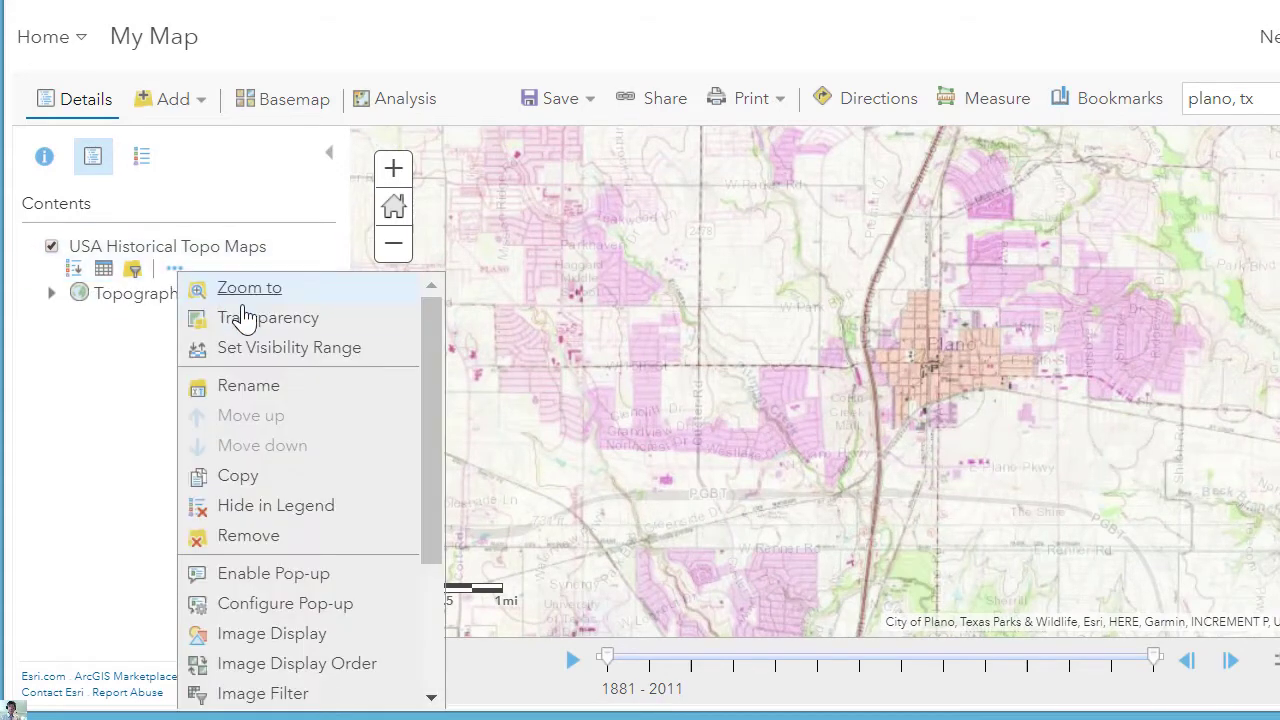
pyautogui.click(250, 322)
pyautogui.moveTo(535, 376)
pyautogui.mouseDown()
pyautogui.moveTo(491, 381)
pyautogui.moveTo(647, 387)
pyautogui.moveTo(553, 385)
pyautogui.mouseUp()
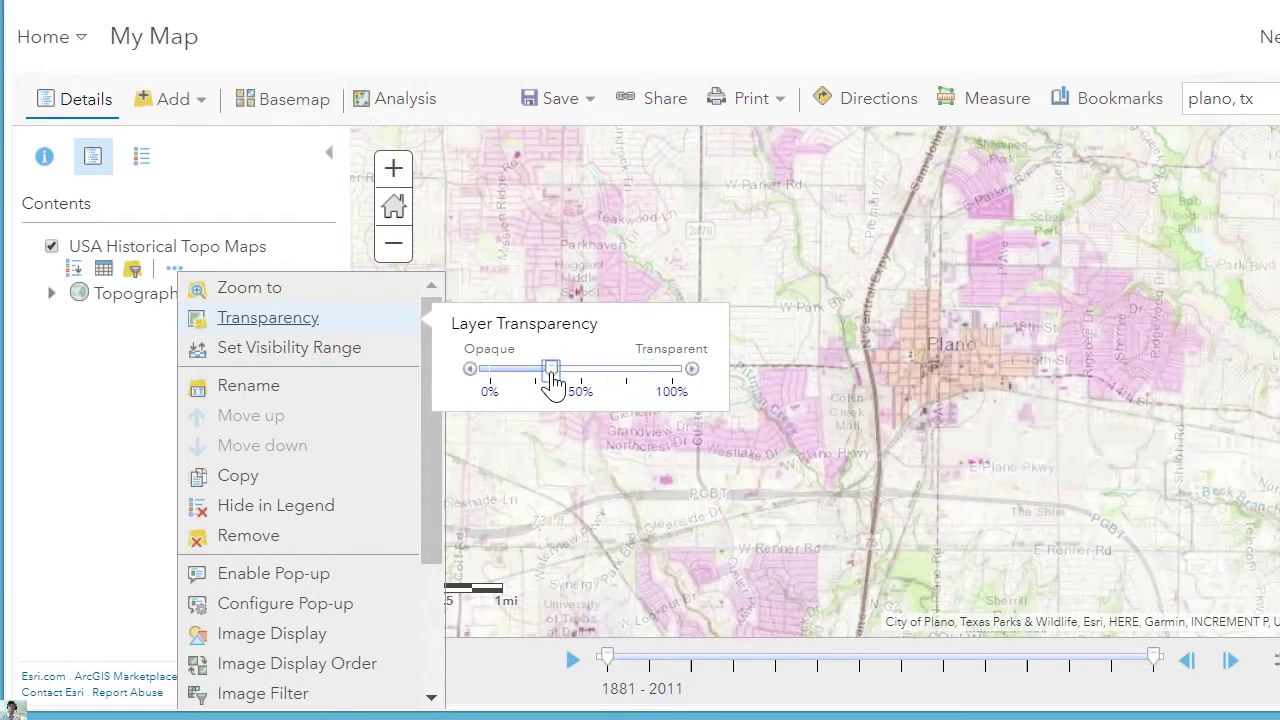
# Enable pop-ups for the USA Historical Topo Maps layer and inspect the map details at Plano
pyautogui.click(174, 270)
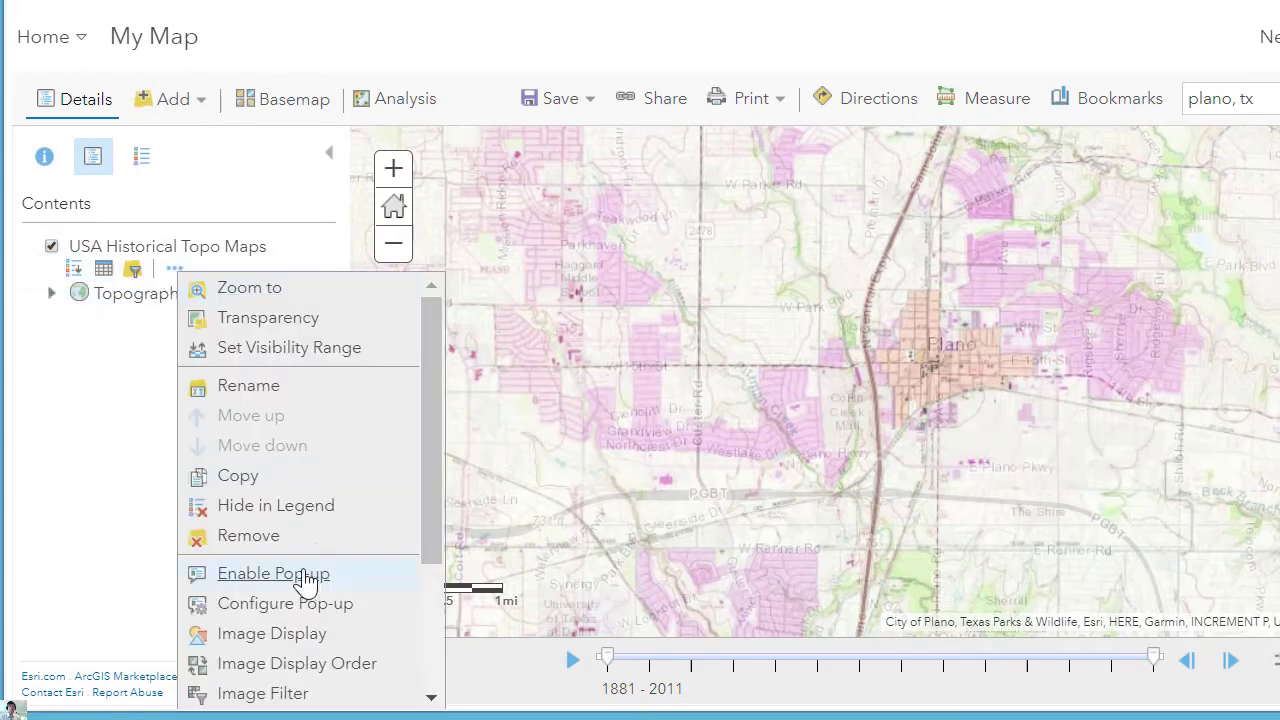
pyautogui.click(711, 468)
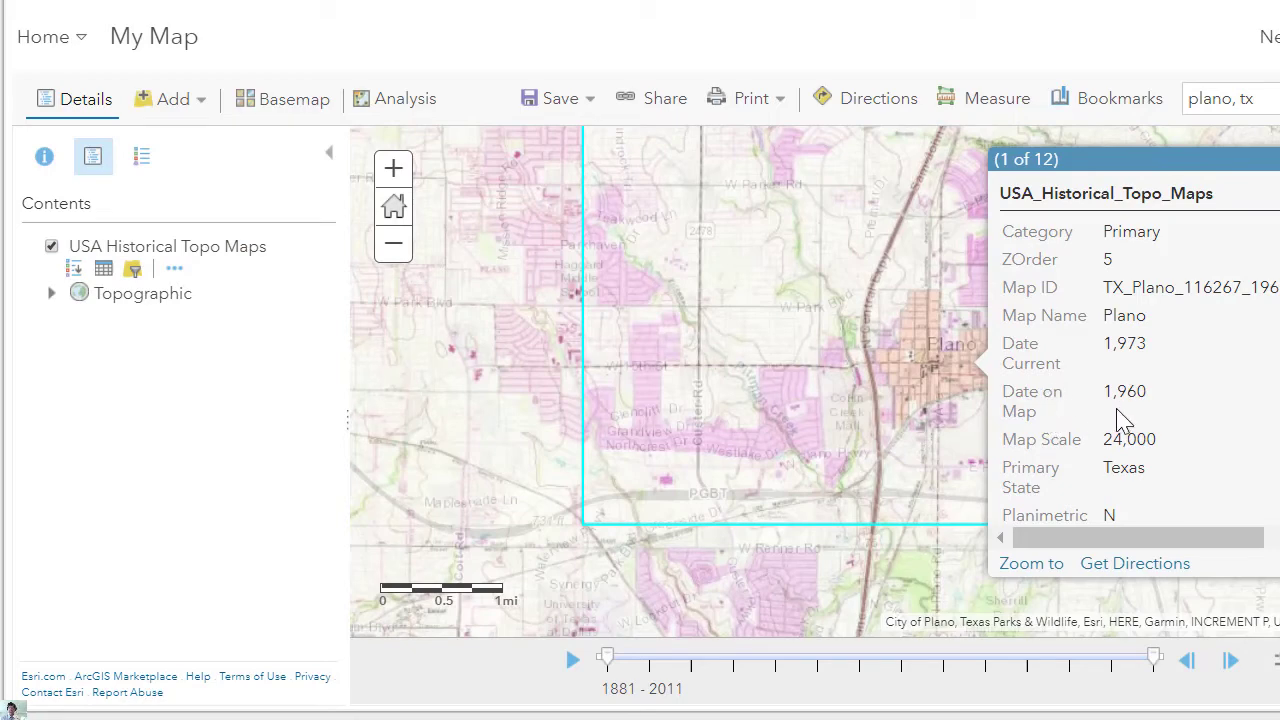
pyautogui.moveTo(896, 392); pyautogui.dragTo(757, 411)
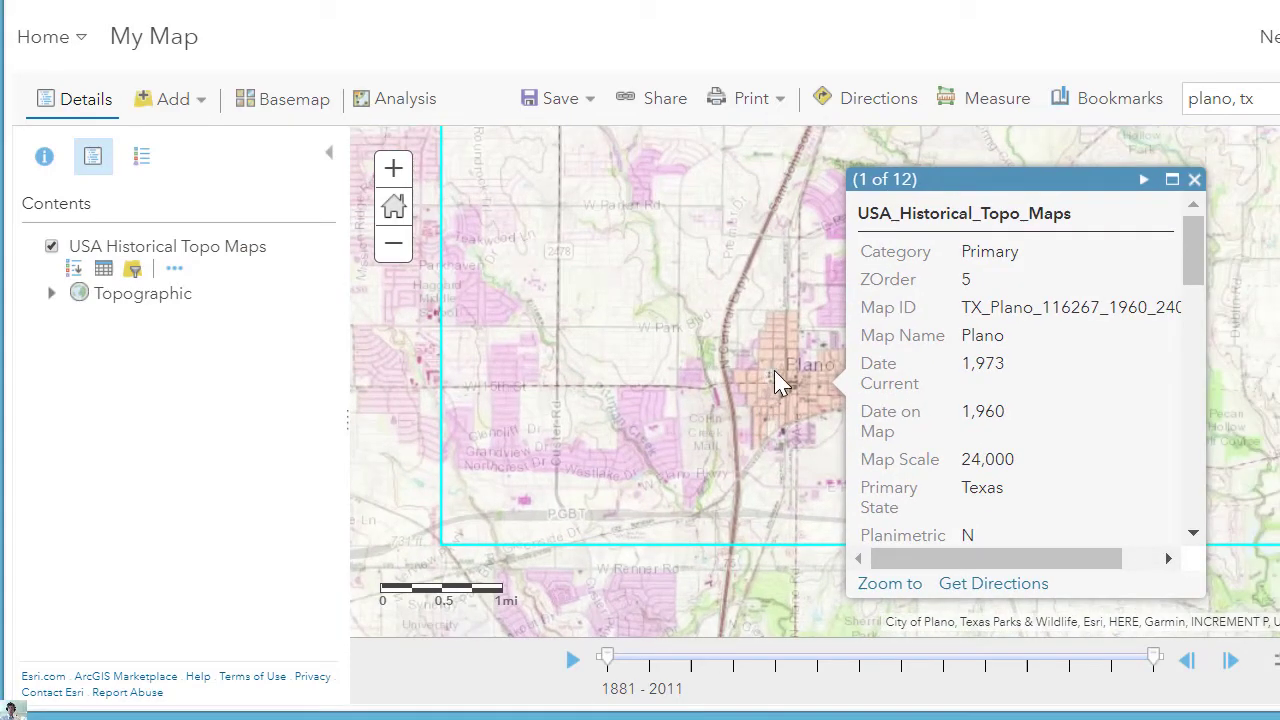
pyautogui.moveTo(670, 418); pyautogui.dragTo(802, 376)
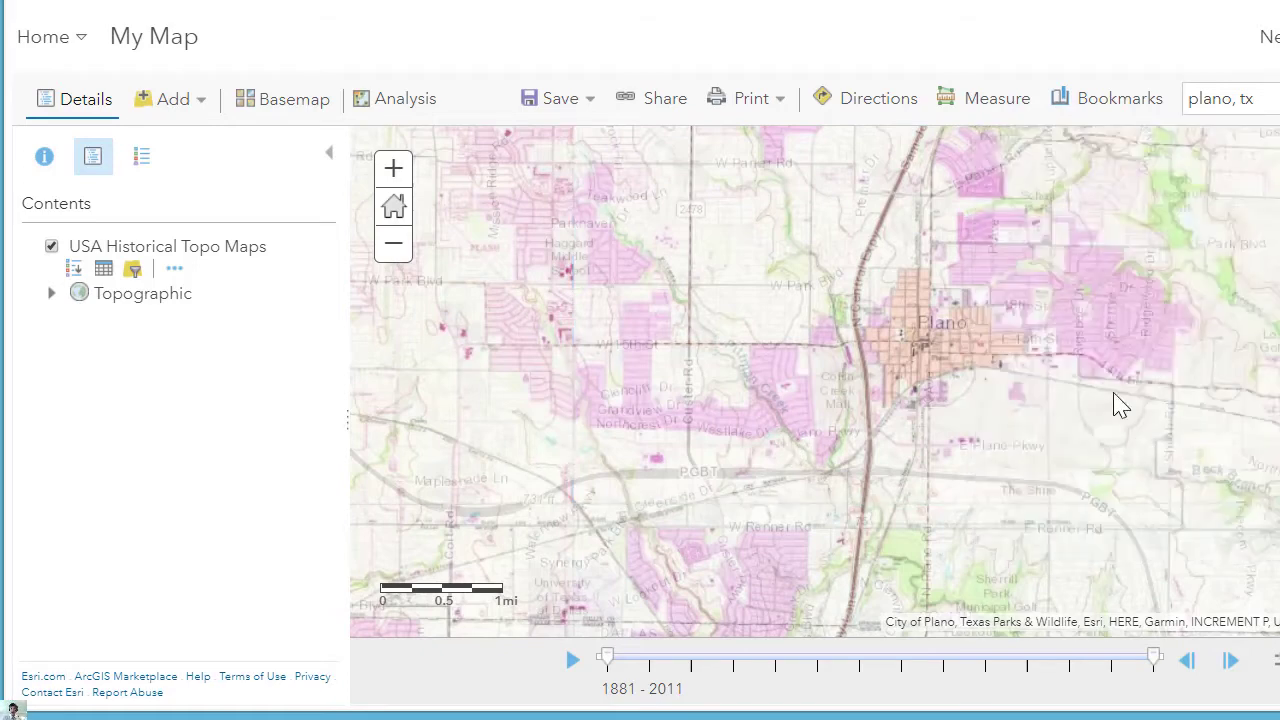
pyautogui.moveTo(1114, 400); pyautogui.dragTo(1070, 468)
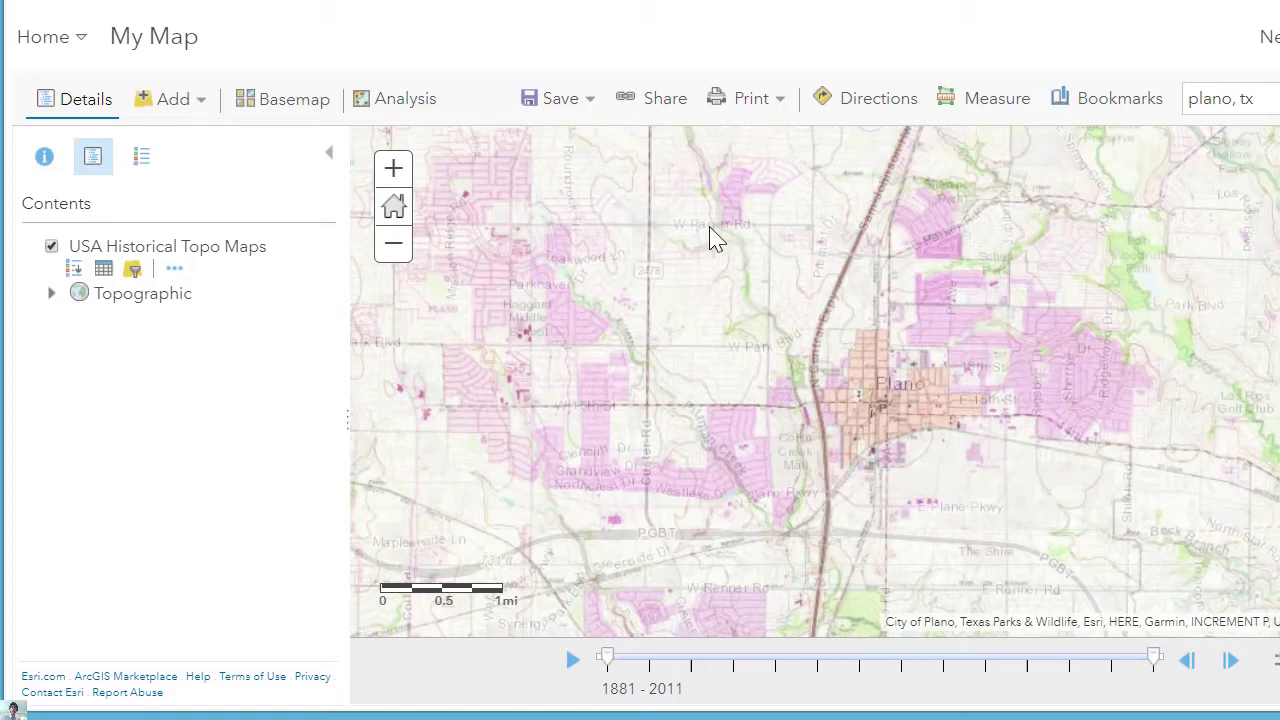
# Return to the GeoNet article, open its linked Spatial Reserves review of Historic Aerials, and read through to the interface example
pyautogui.hotkey('alt', 'Left')
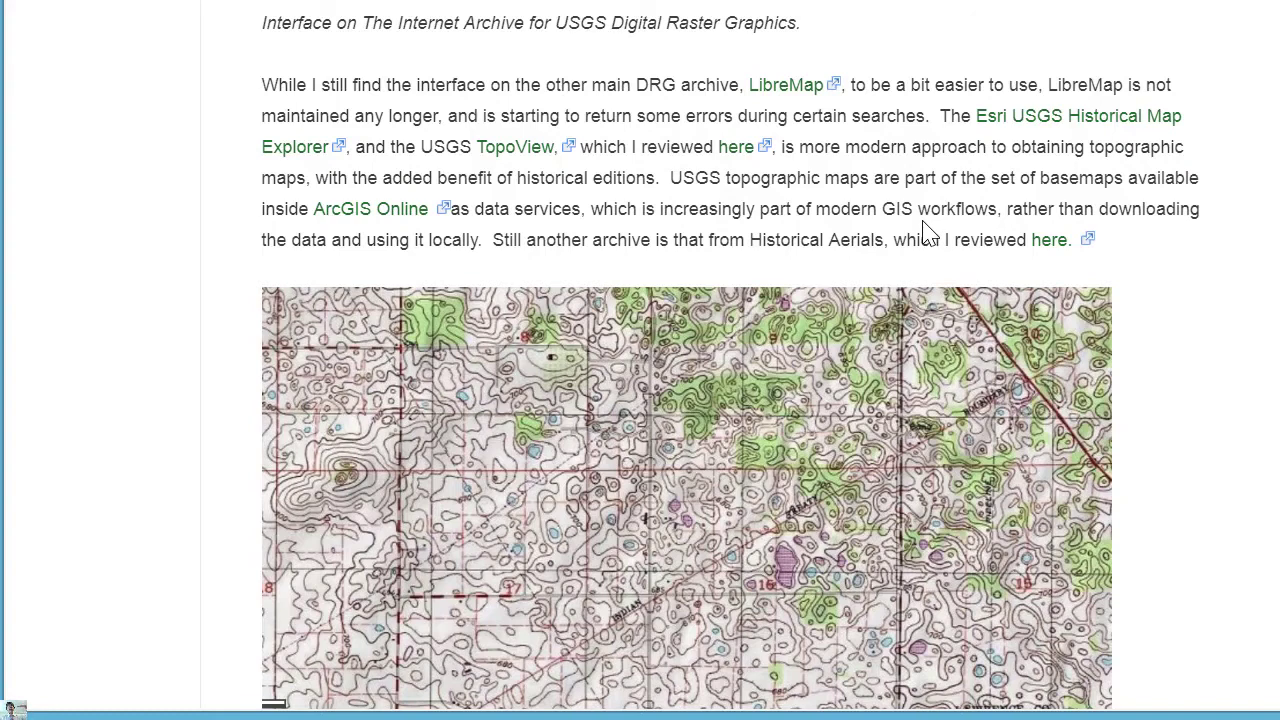
pyautogui.click(1062, 242)
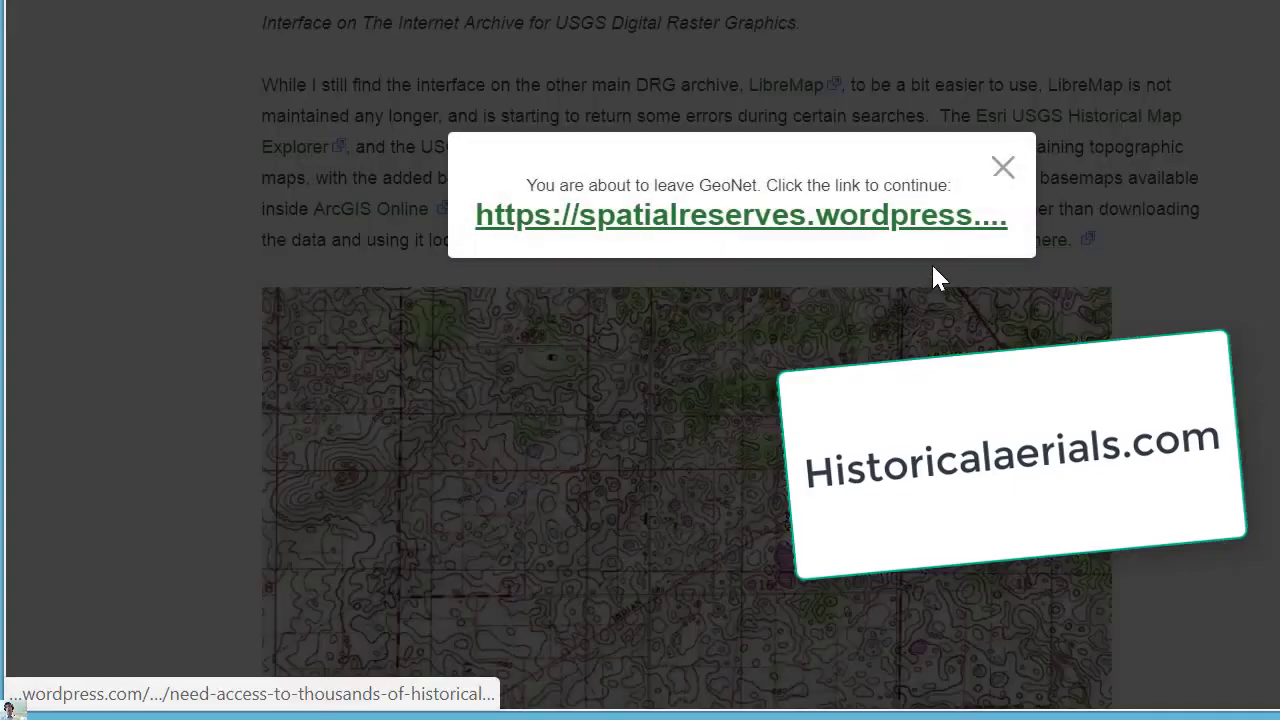
pyautogui.click(925, 222)
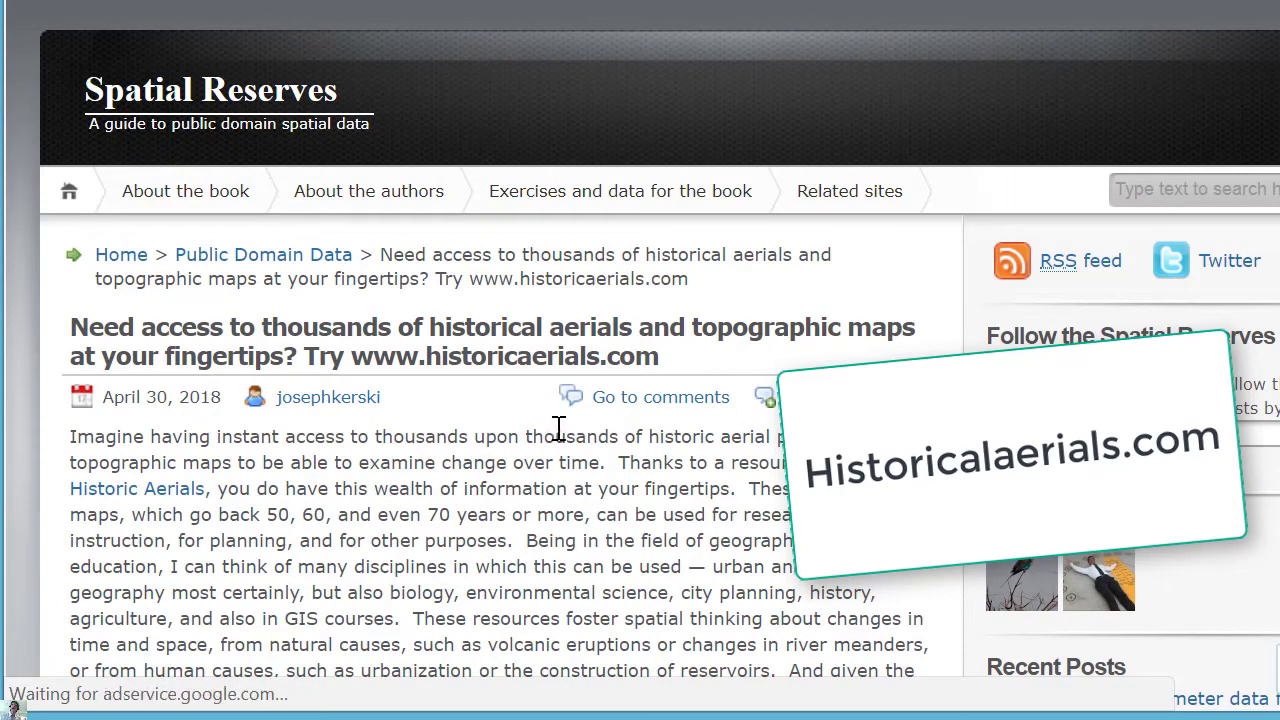
pyautogui.scroll(-3, 558, 428)
pyautogui.scroll(-10, 565, 424)
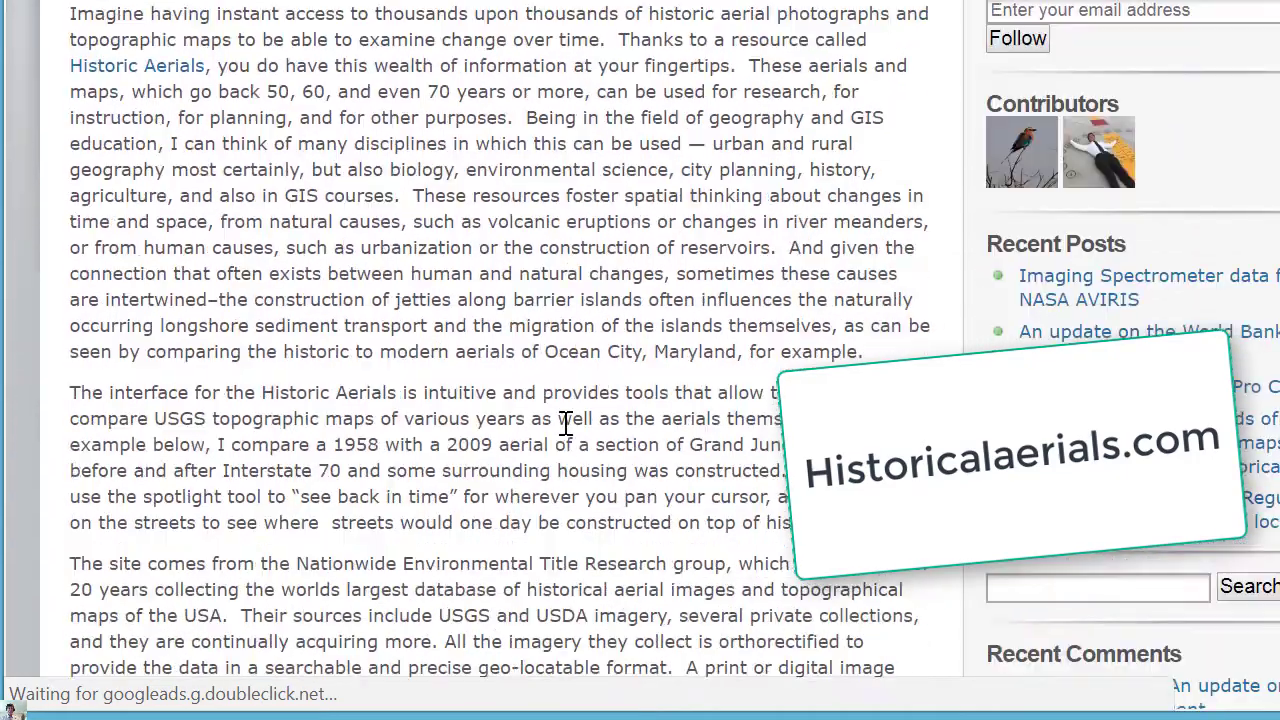
pyautogui.scroll(-10, 565, 425)
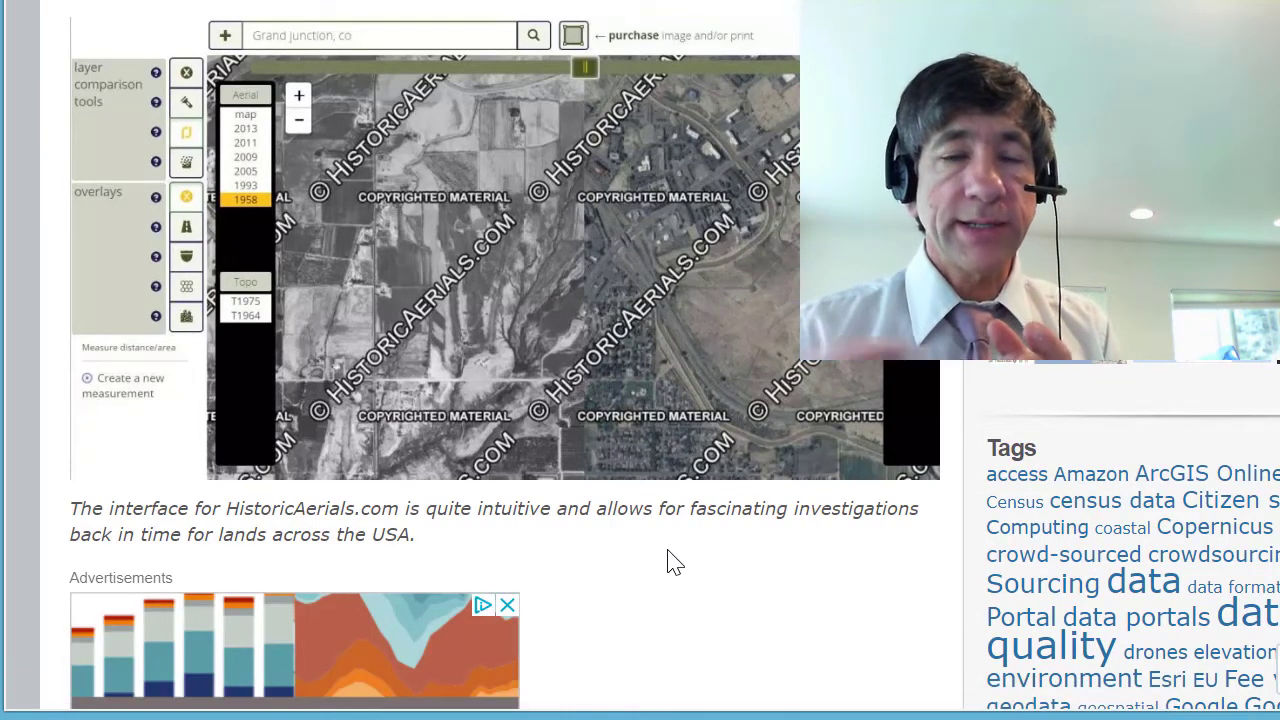
pyautogui.scroll(3, 668, 562)
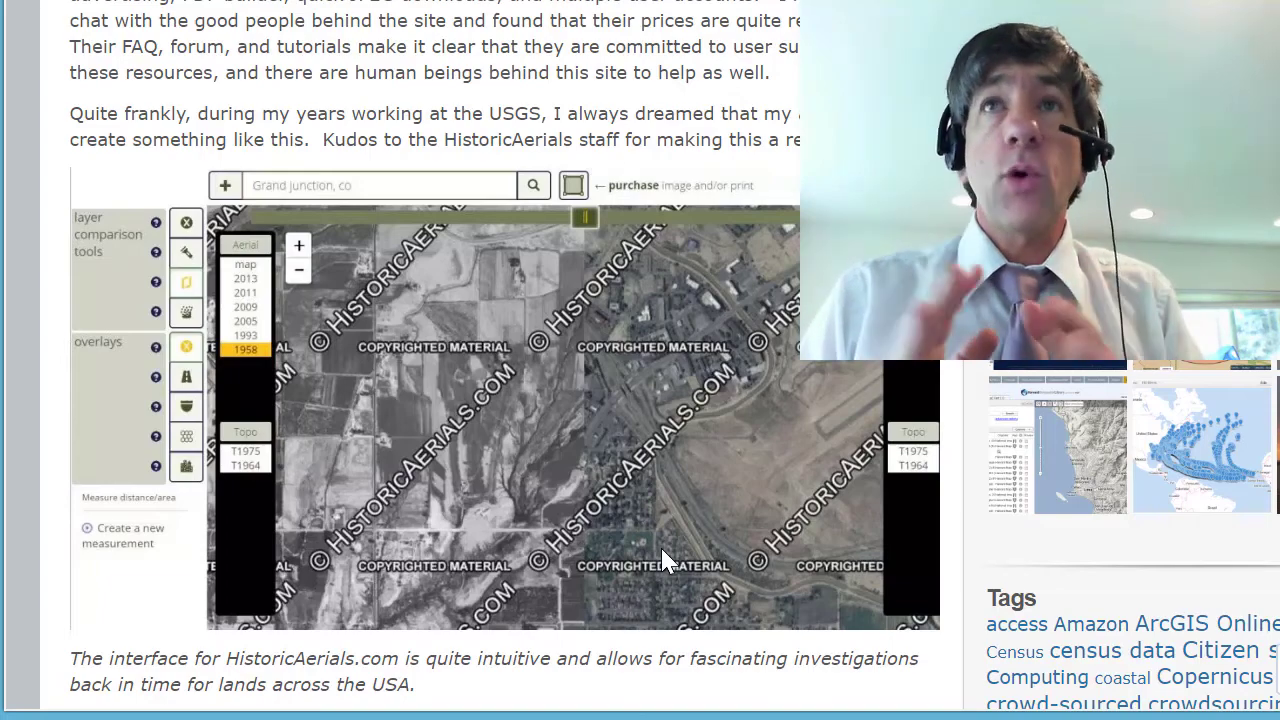
# Go back to the GeoNet post on accessing USGS topographic maps and review the map sources it describes
pyautogui.scroll(10, 575, 430)
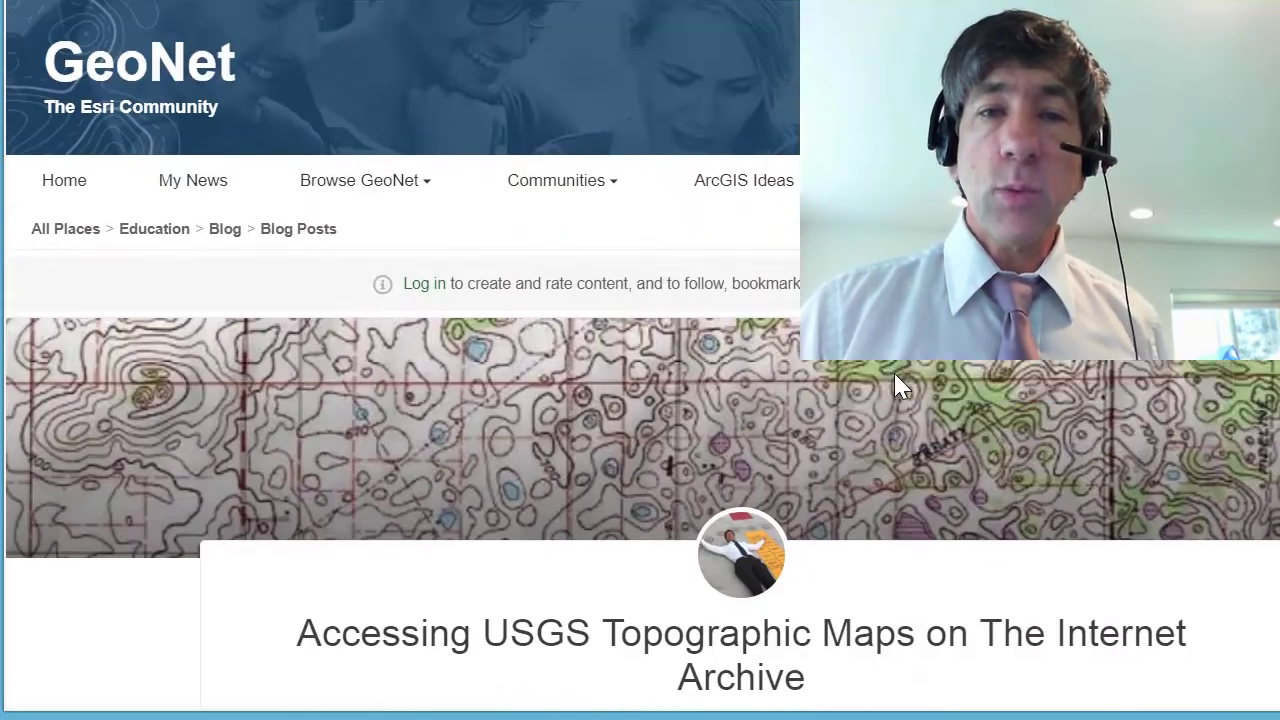
pyautogui.scroll(-2, 900, 385)
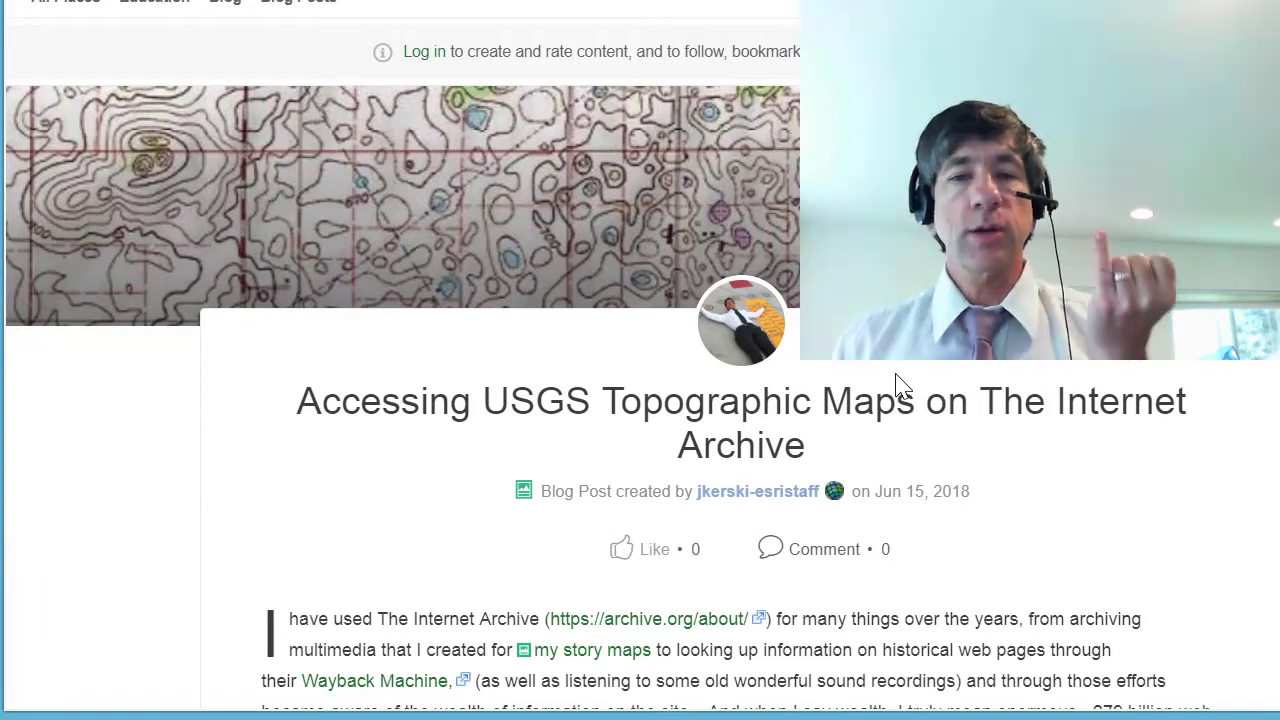
pyautogui.scroll(-3, 851, 383)
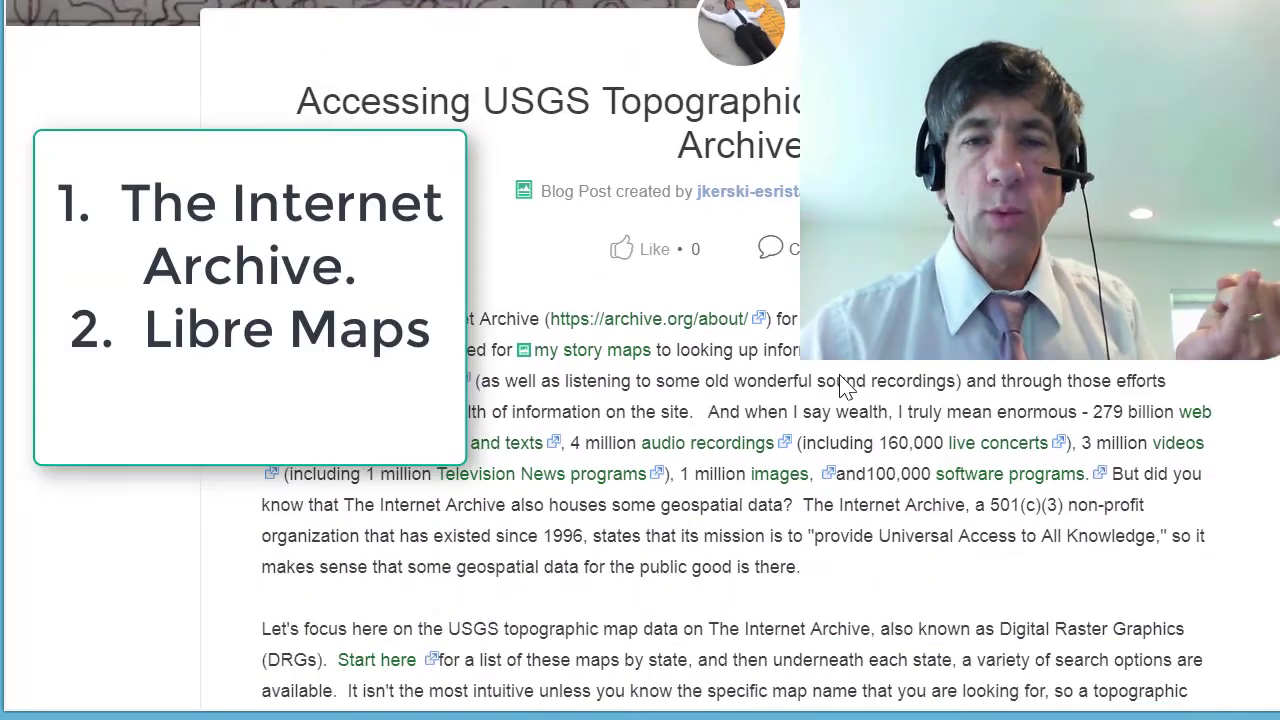
pyautogui.scroll(-6, 843, 388)
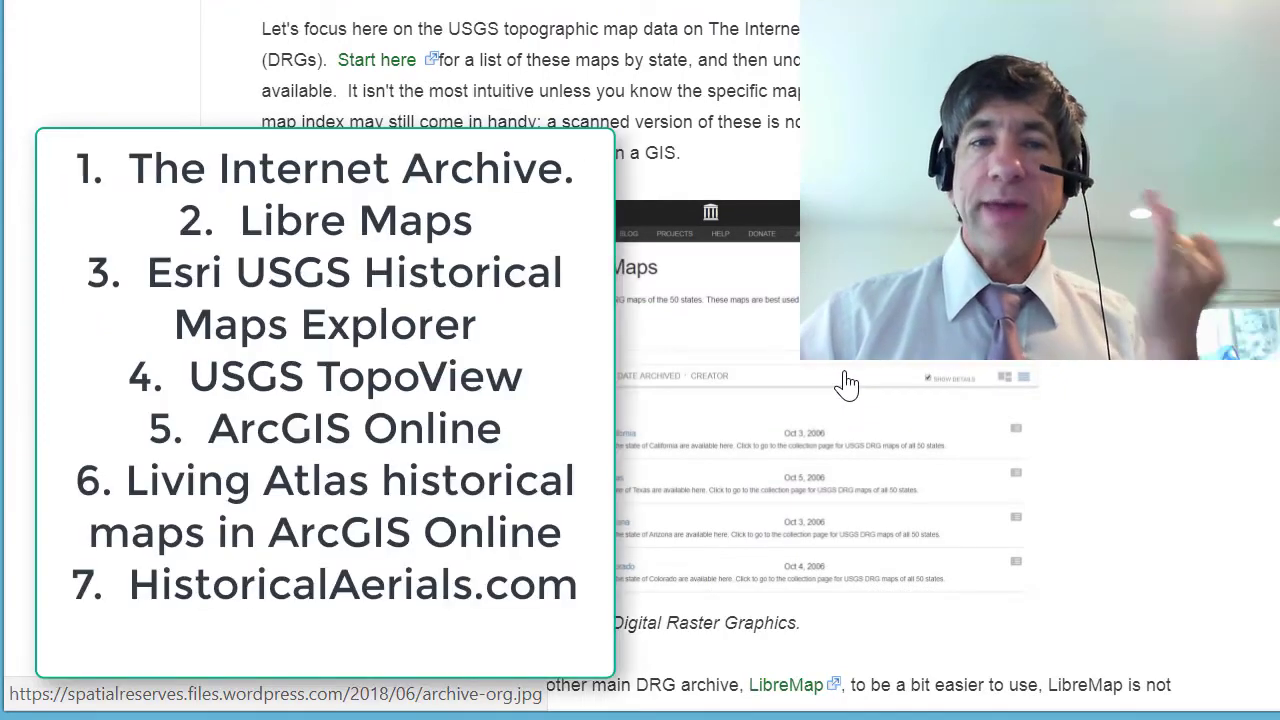
pyautogui.scroll(-2, 846, 383)
pyautogui.scroll(-4, 846, 383)
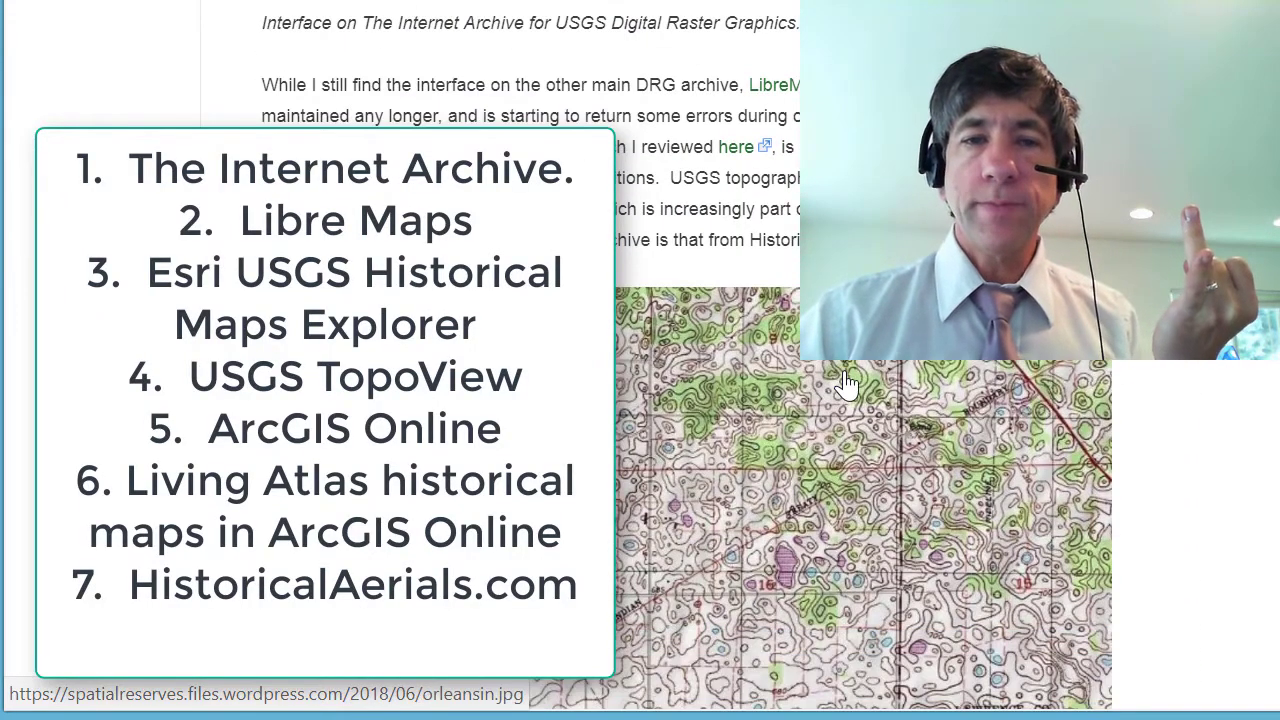